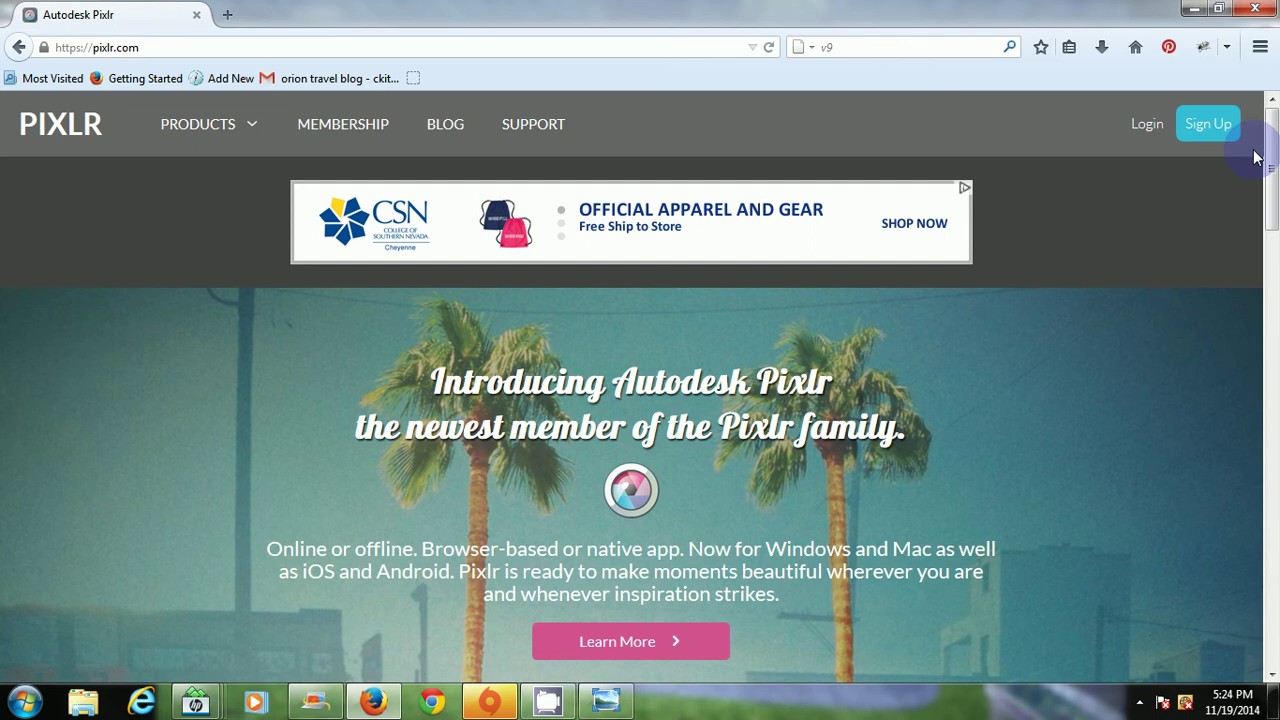
- Scroll the pixlr.com home page down to the Editor, Express and O-Matic product cards
left_click_drag(1266, 151, 1262, 260)
scroll(871, 305, "down", 3)
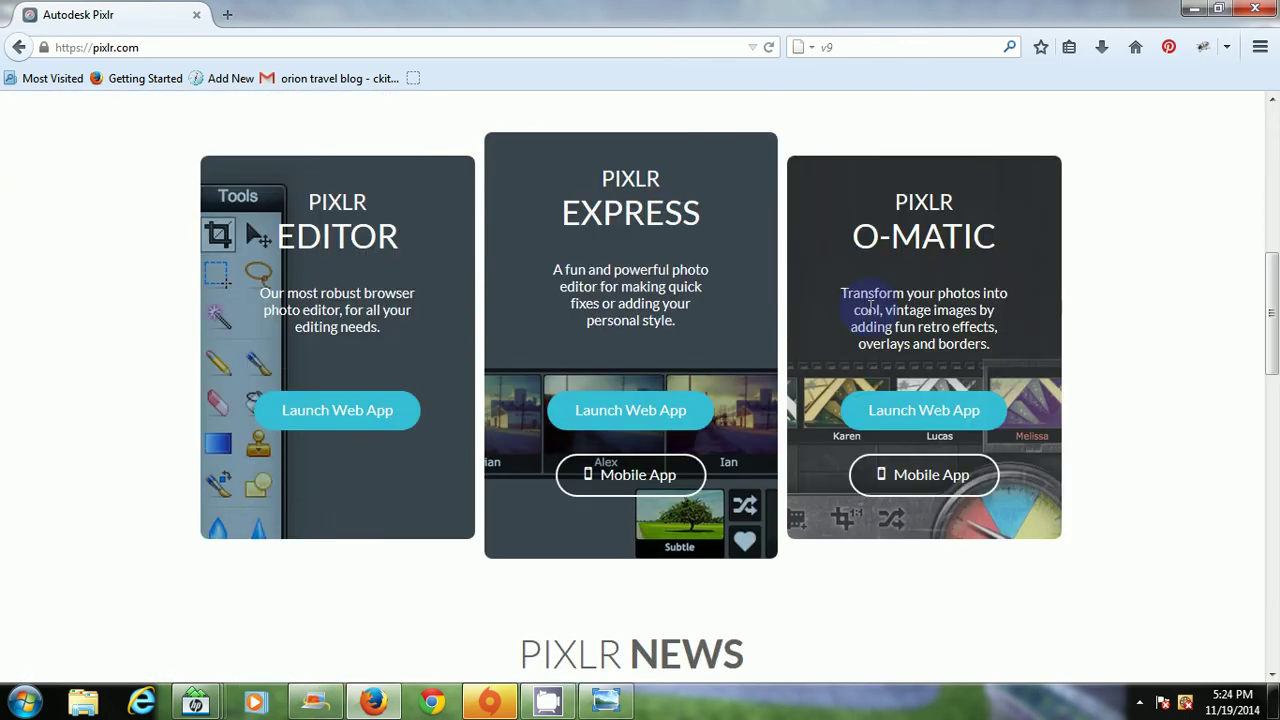
- Launch the Pixlr Editor web app and choose Open image from computer
left_click(337, 418)
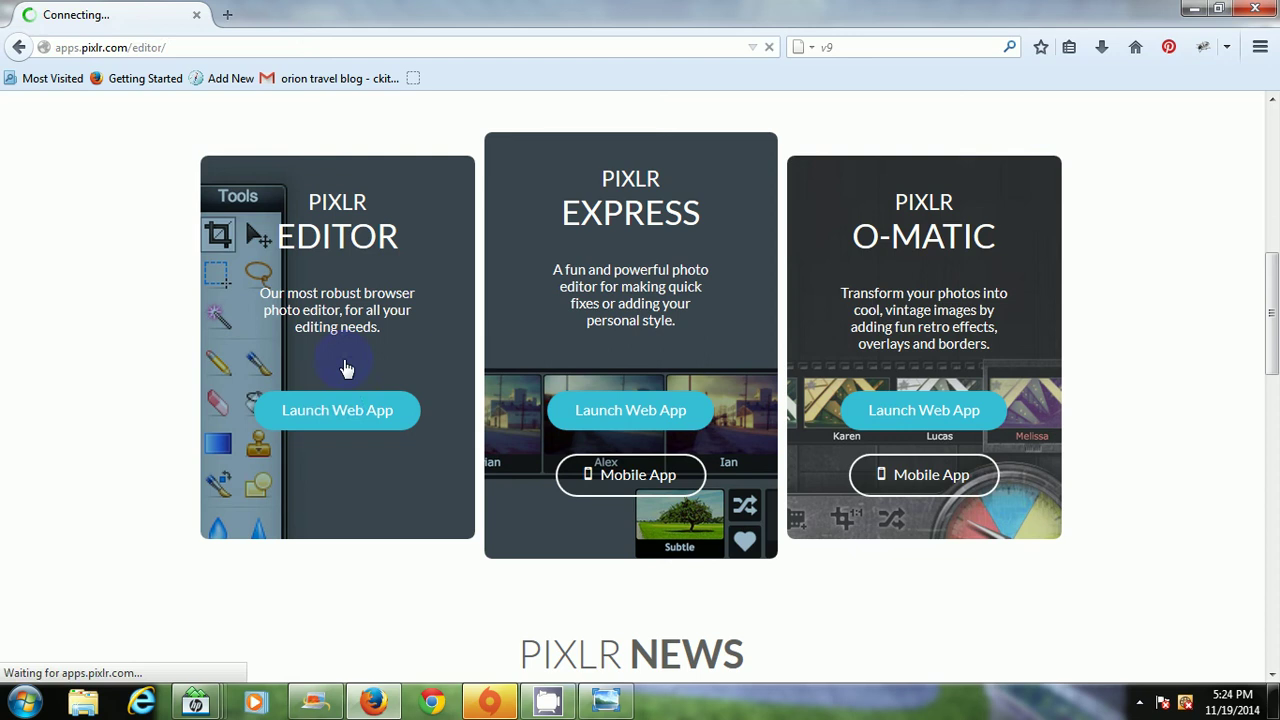
left_click(1160, 390)
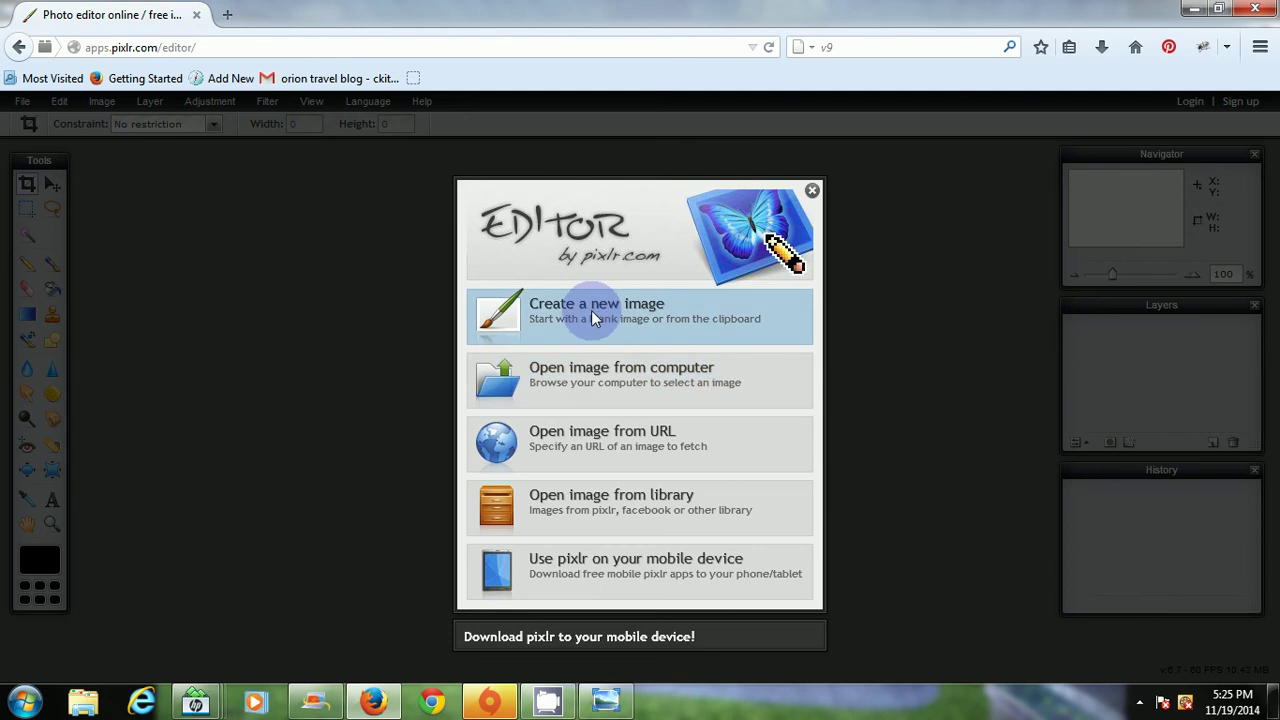
left_click(612, 390)
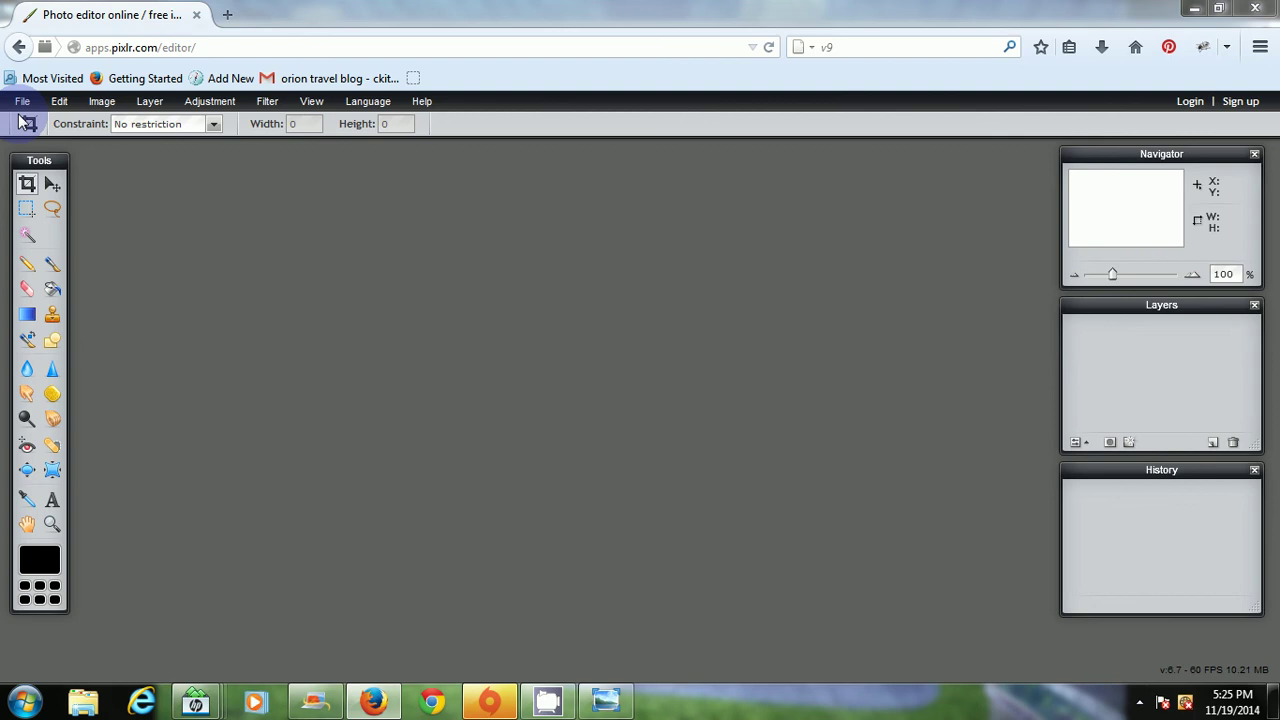
- Open the photo 2013-03-25 16.53.45 from the Pictures\pixlr folder
key("ctrl+o")
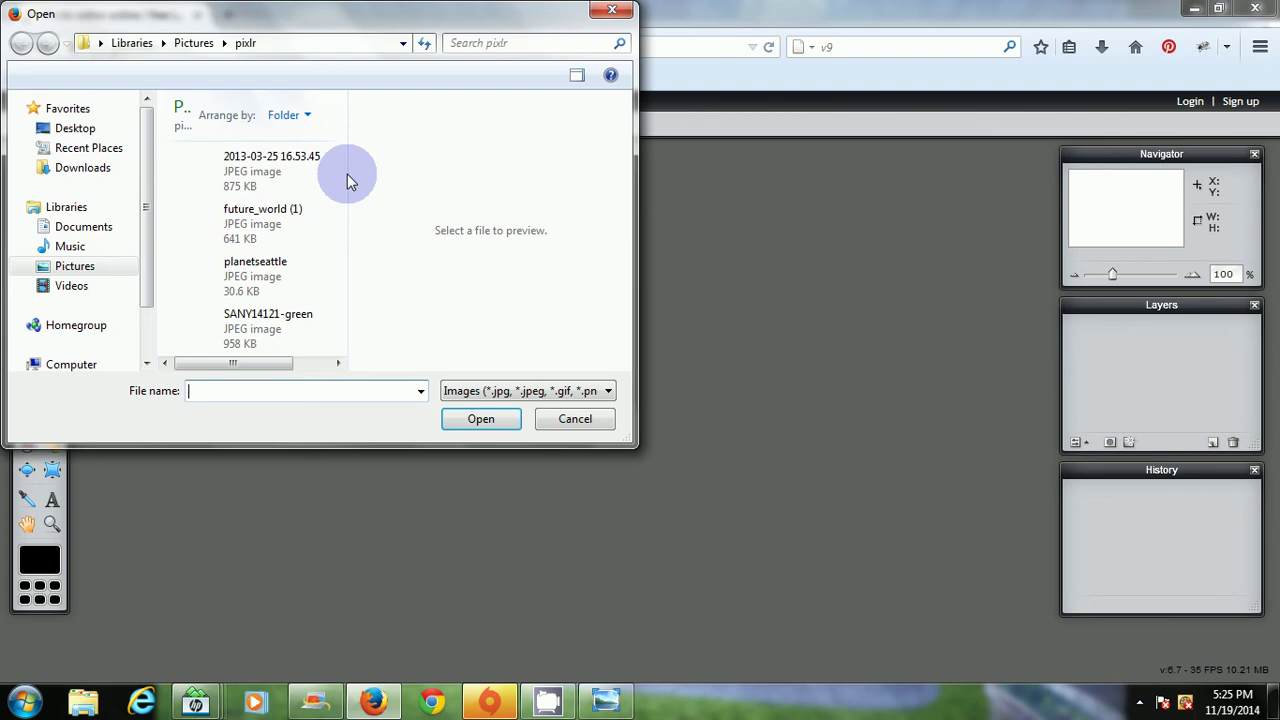
left_click(233, 176)
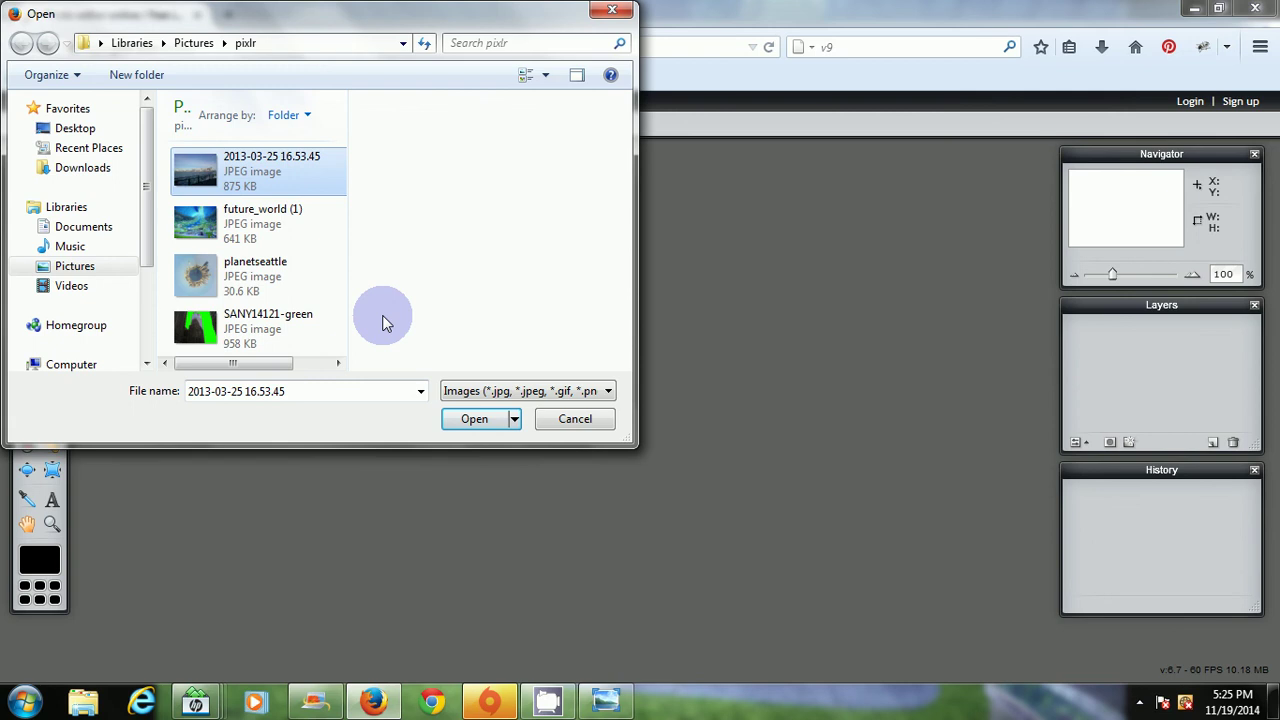
left_click(474, 418)
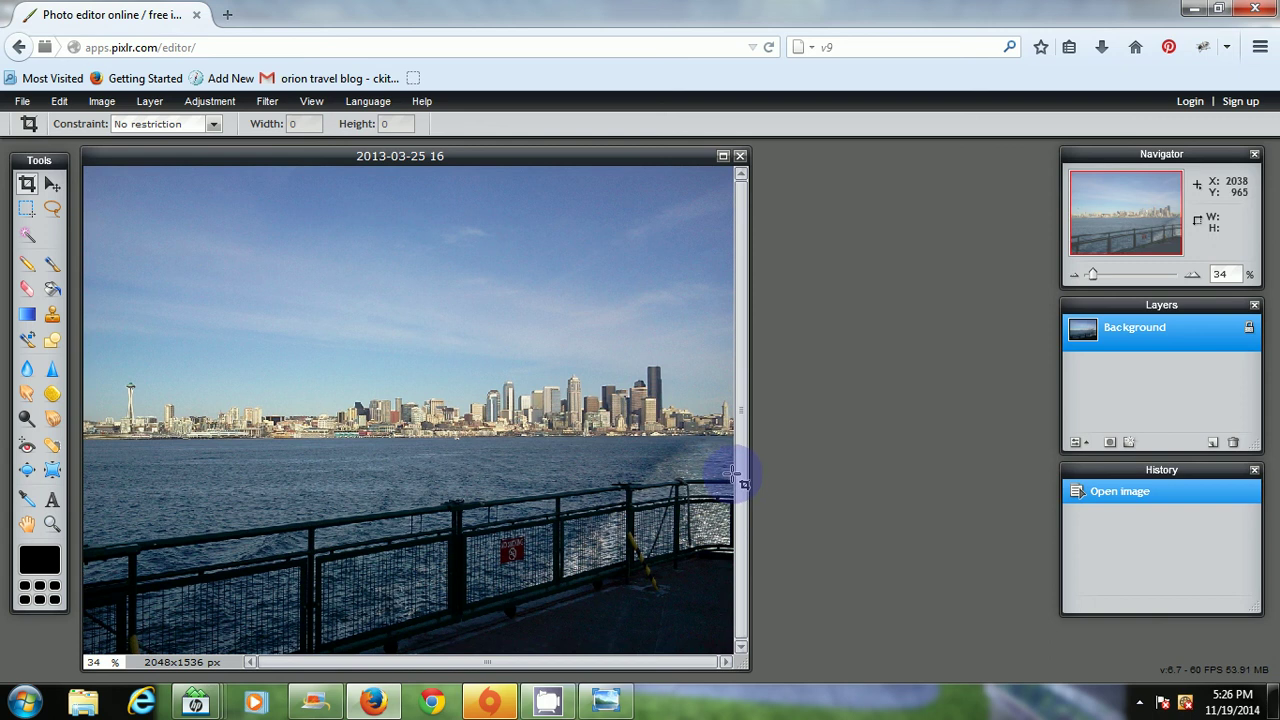
- Crop the photo to a 2041×409 px strip of the skyline and water
left_click_drag(733, 475, 70, 345)
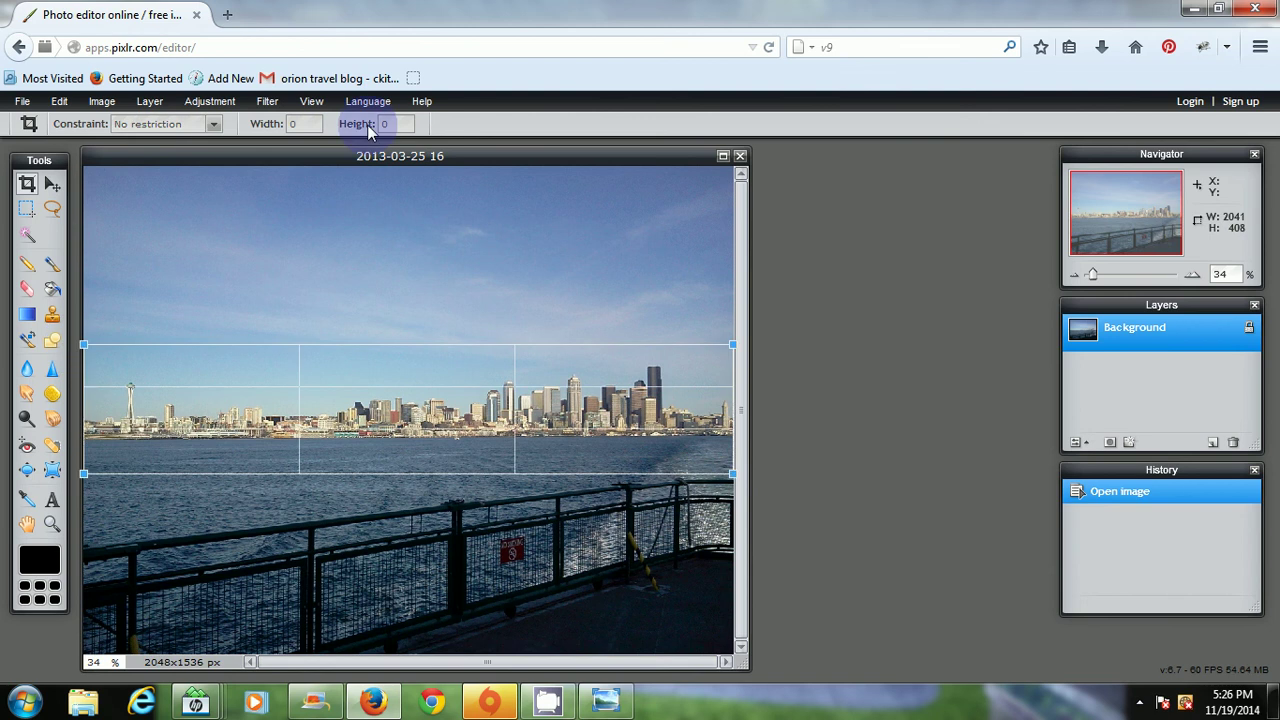
left_click(24, 104)
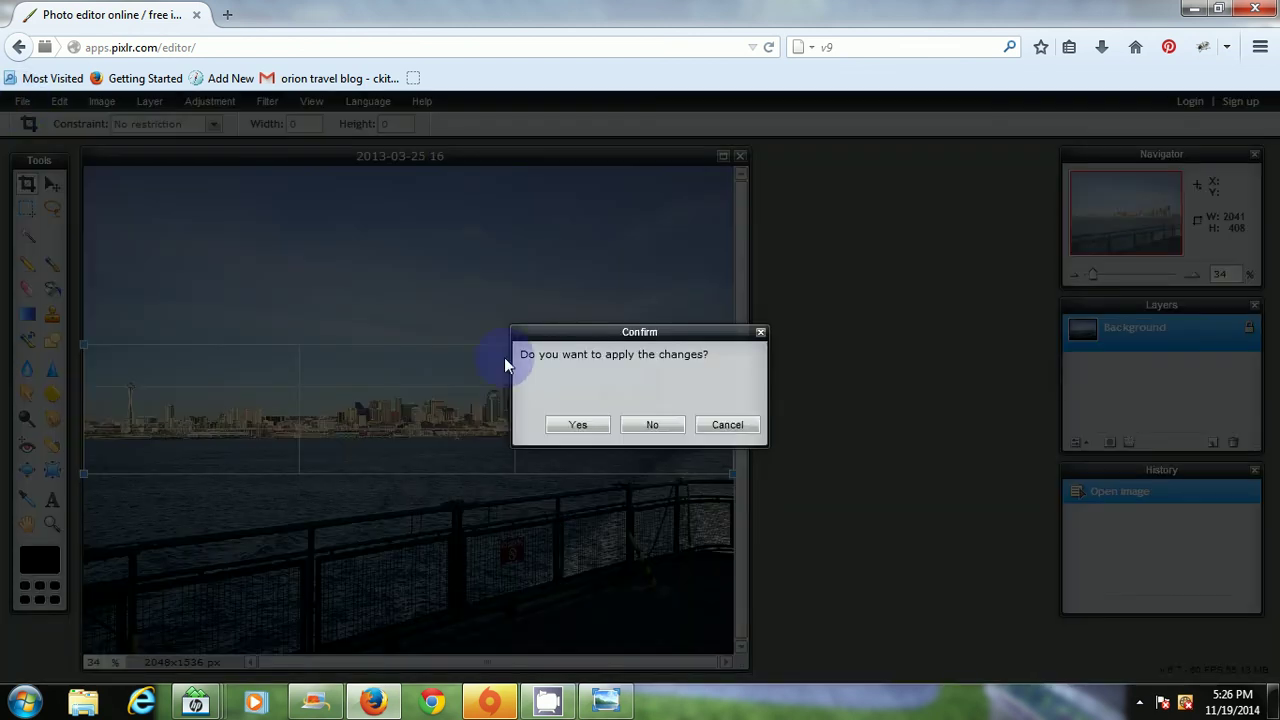
left_click(575, 426)
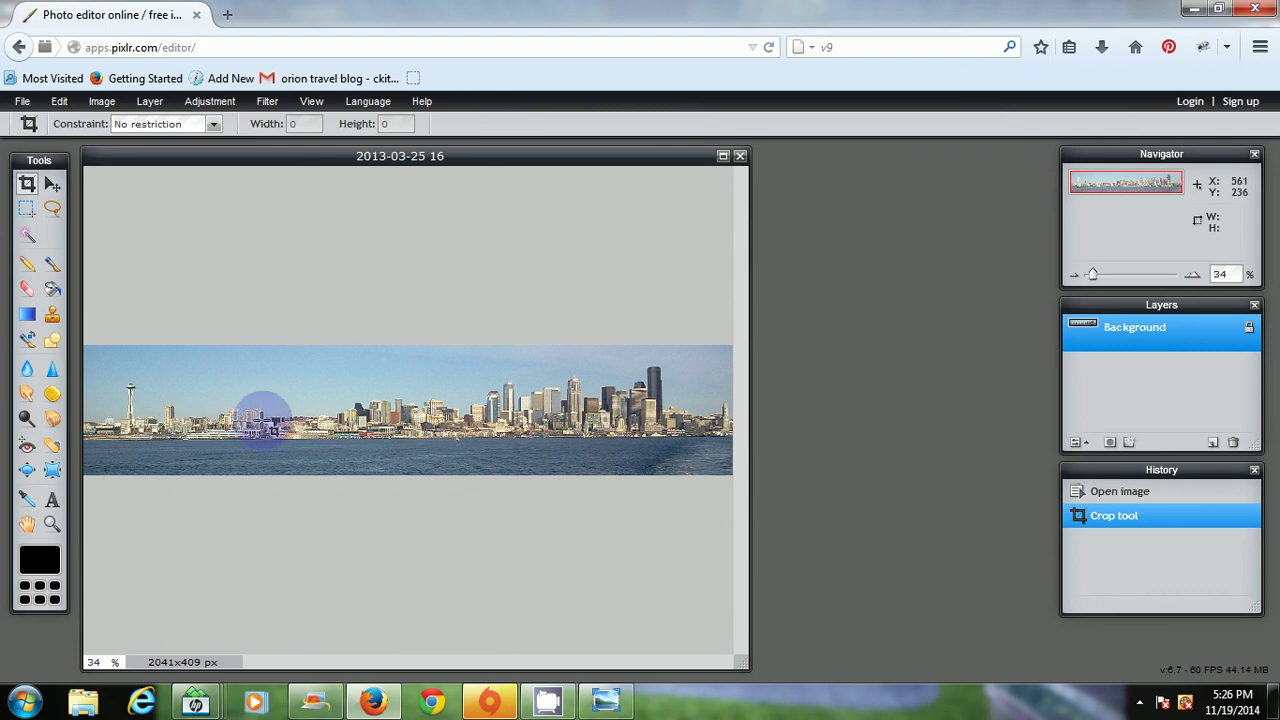
- Resize the image to 409×409 px with Constrain proportions turned off
left_click(101, 103)
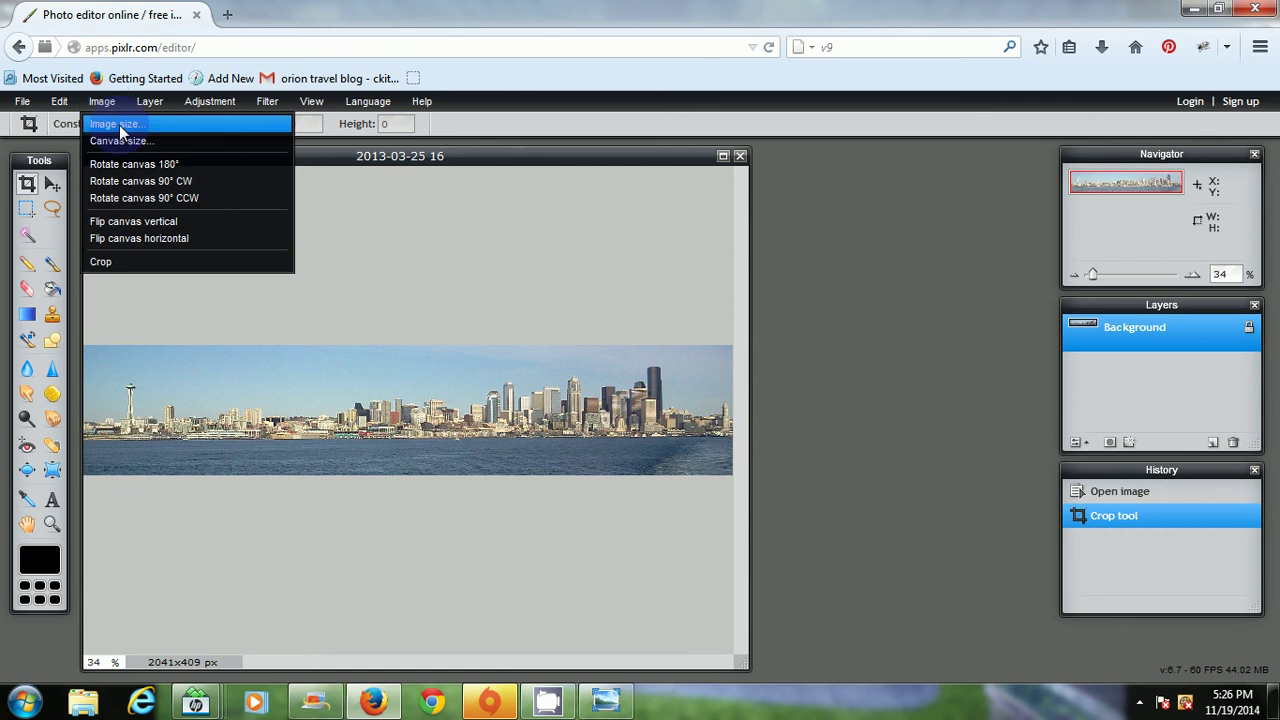
left_click(119, 125)
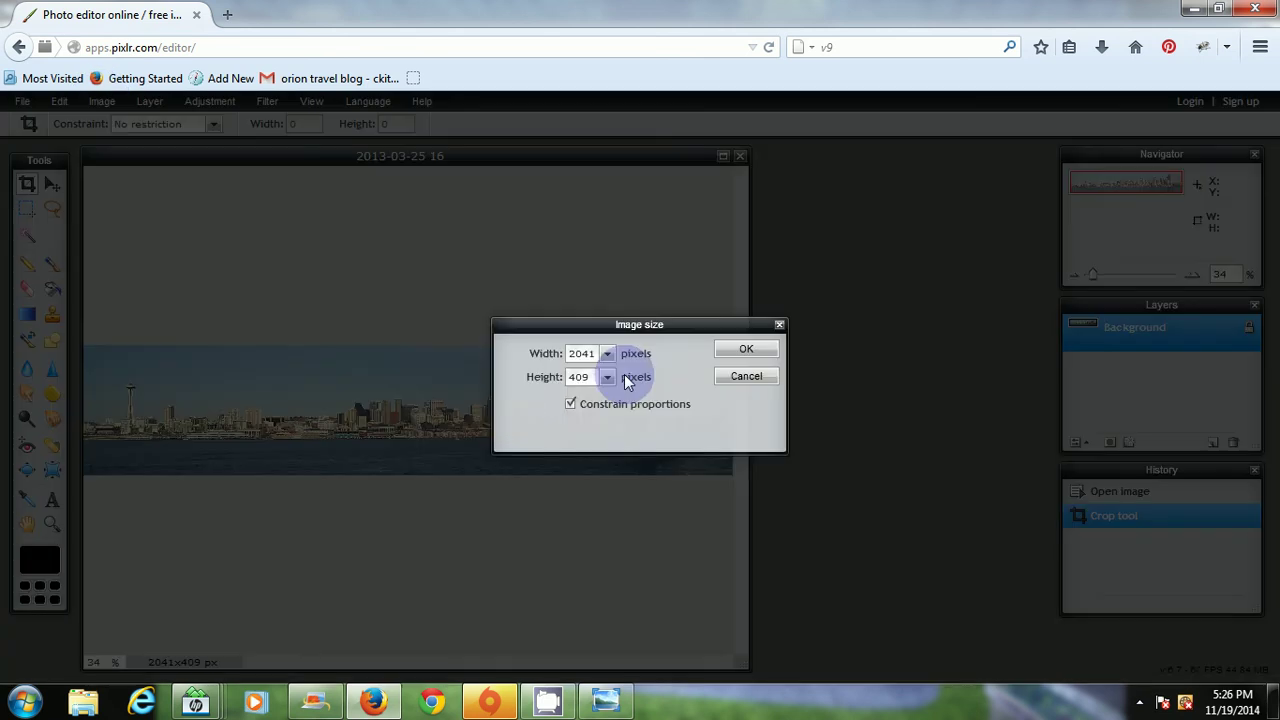
left_click(570, 405)
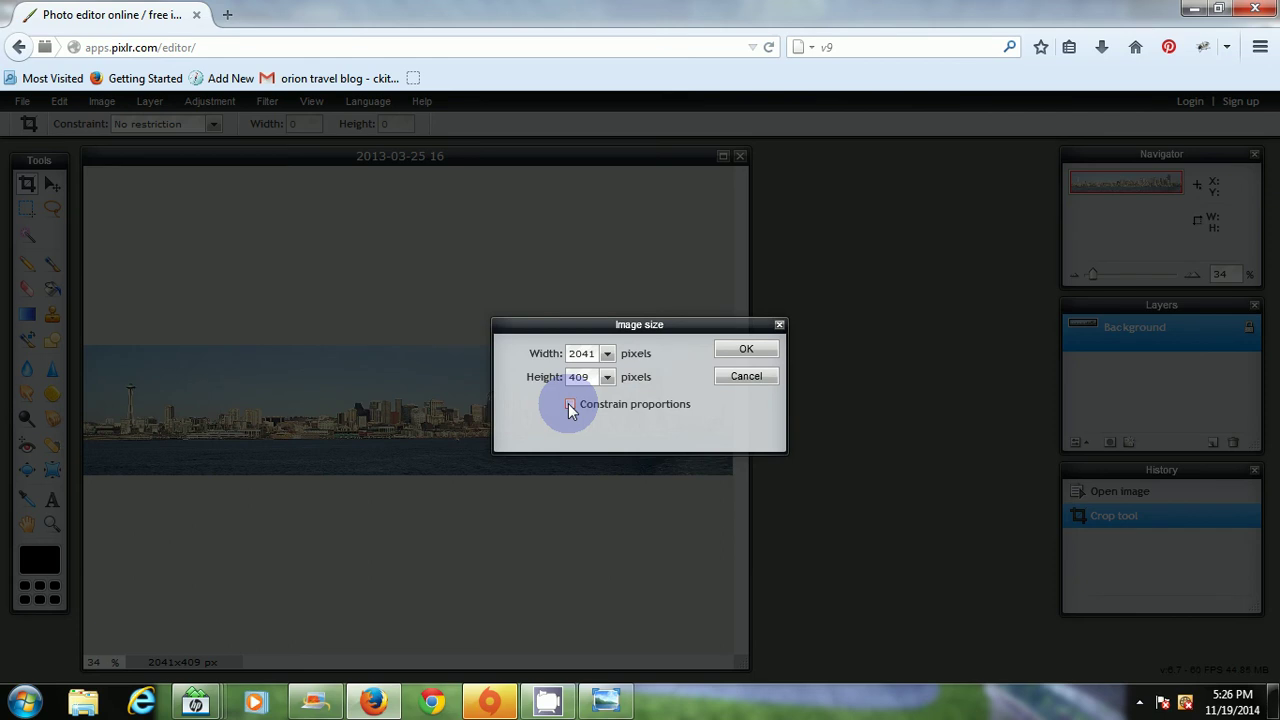
left_click(589, 356)
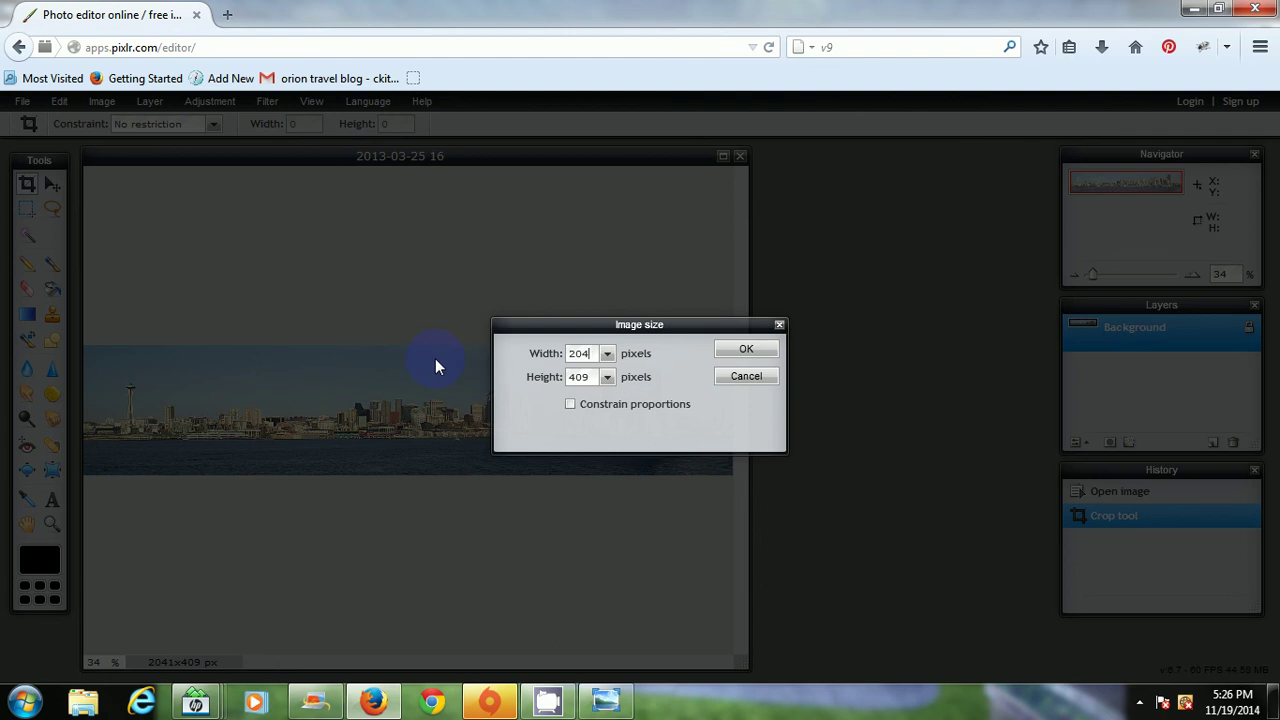
key("BackSpace")
key("BackSpace")
key("BackSpace")
type("409")
left_click(745, 350)
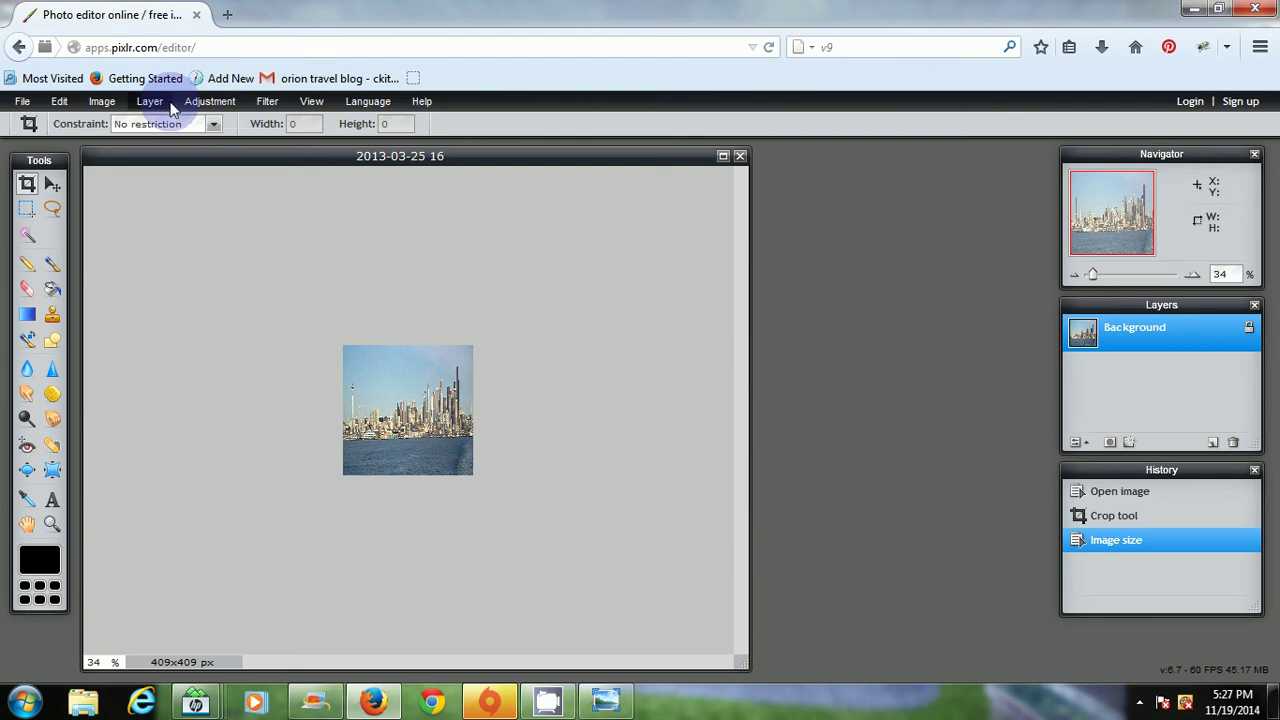
- Flip the canvas vertically, then apply the Polar coordinates filter with Rect to polar
left_click(103, 103)
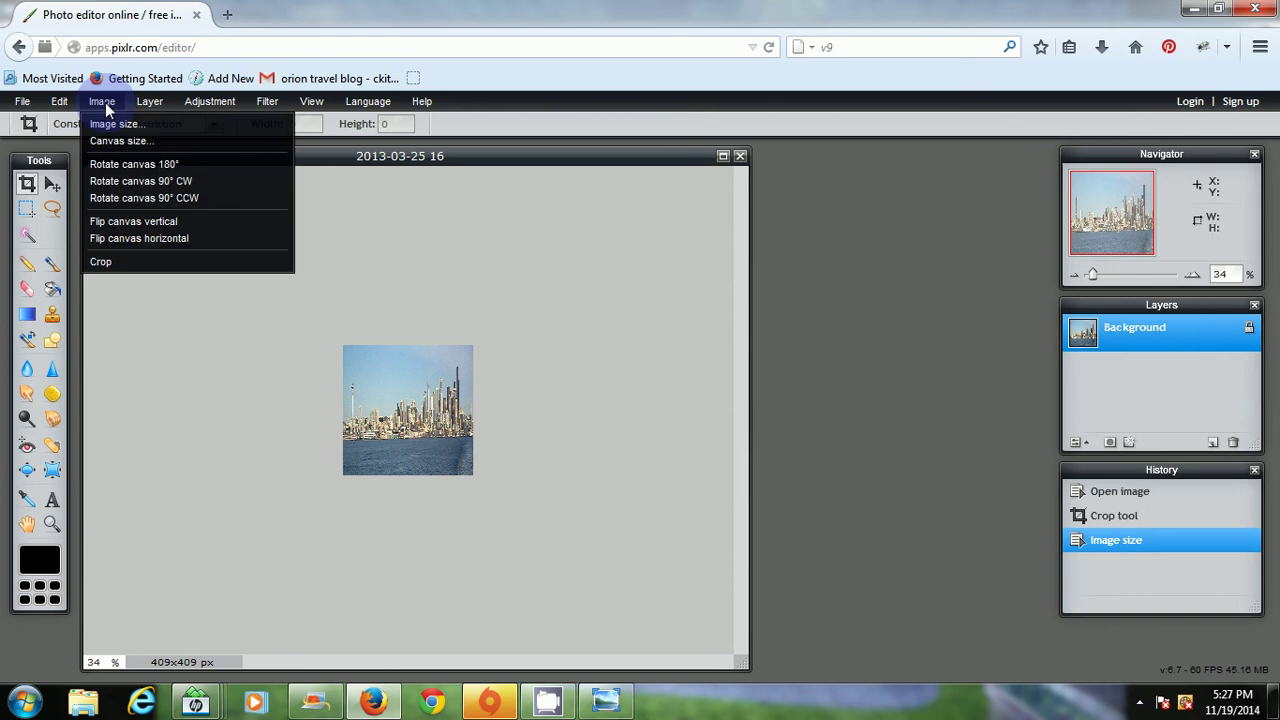
left_click(140, 223)
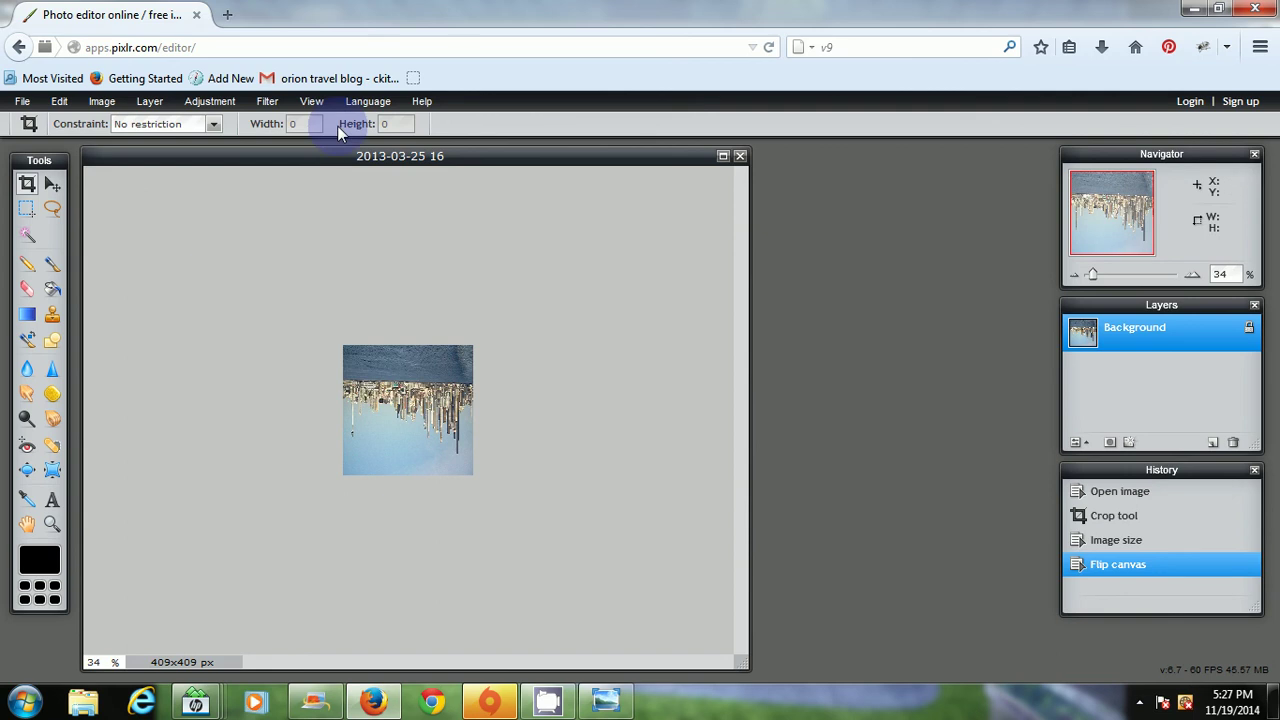
left_click(266, 104)
left_click(368, 101)
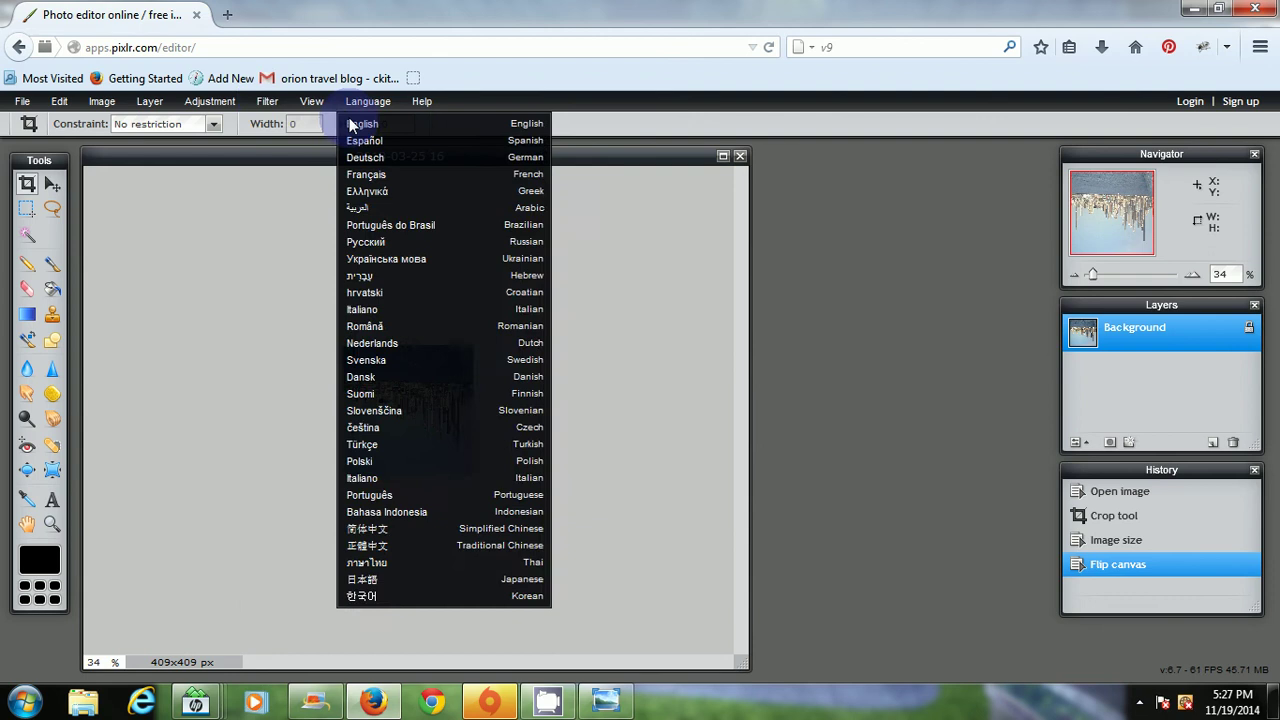
left_click(266, 102)
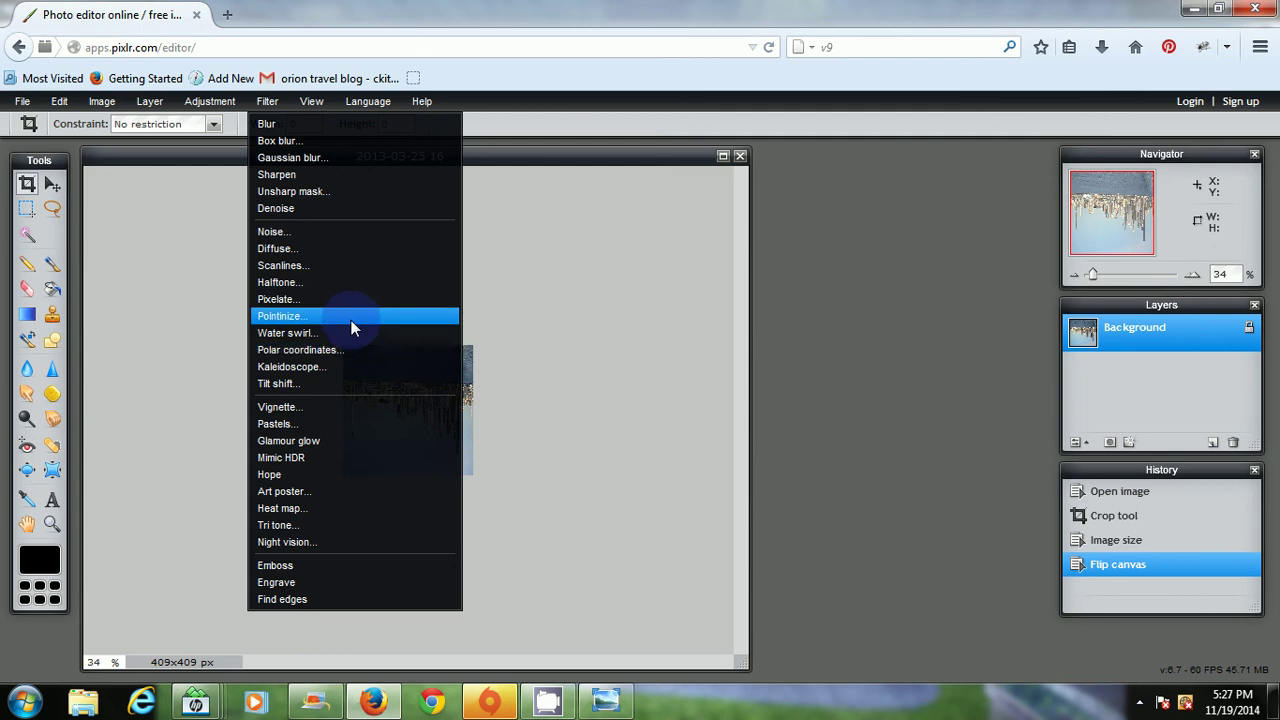
left_click(349, 350)
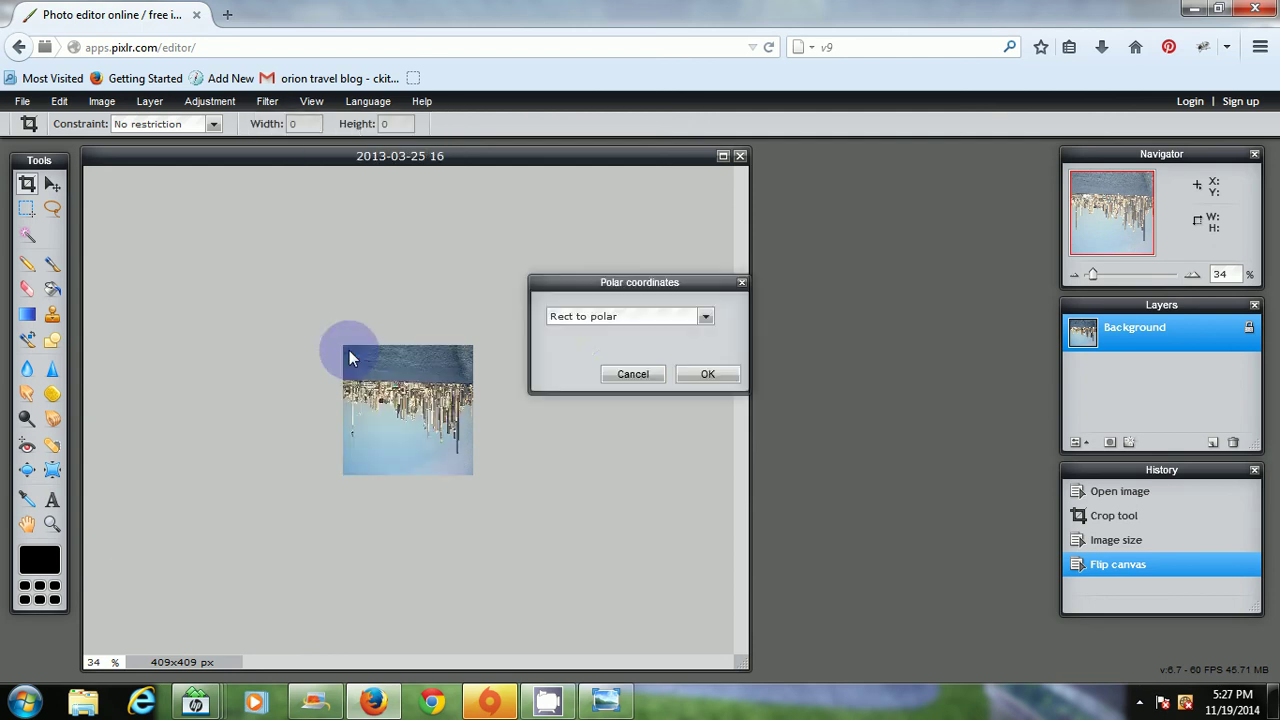
left_click(707, 374)
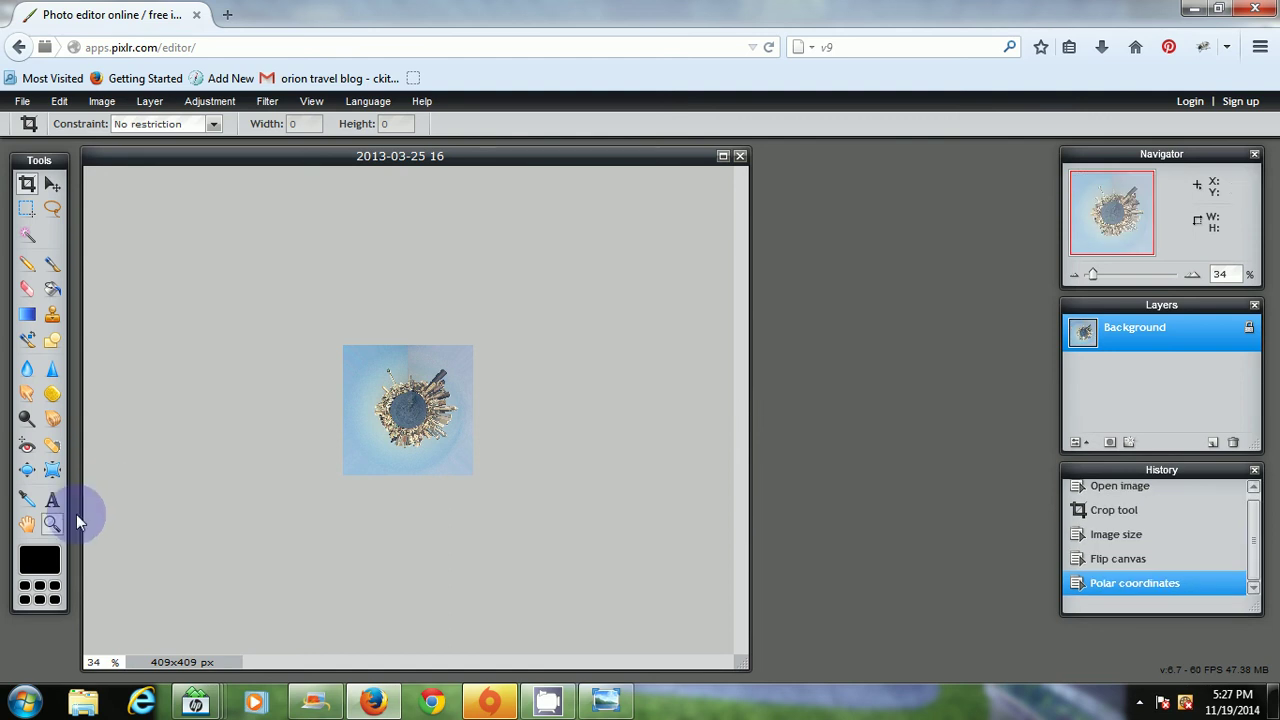
scroll(251, 449, "up", 2)
scroll(252, 442, "up", 3)
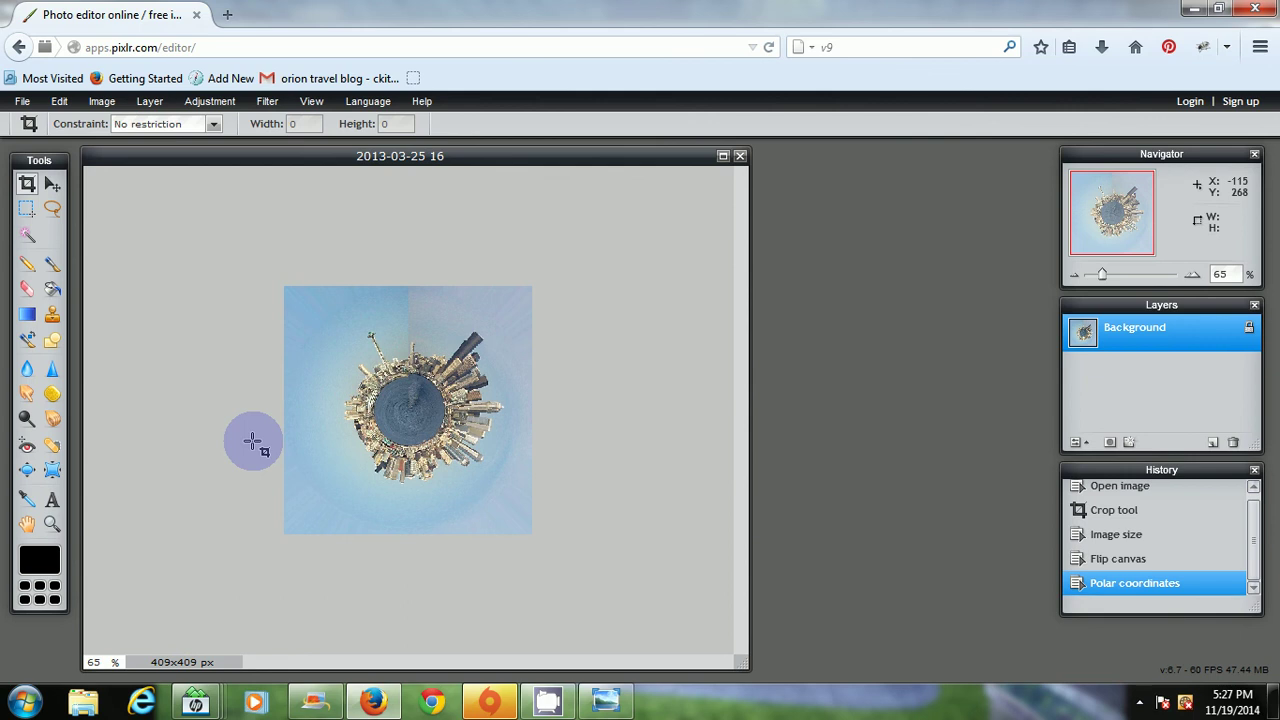
scroll(204, 437, "up", 3)
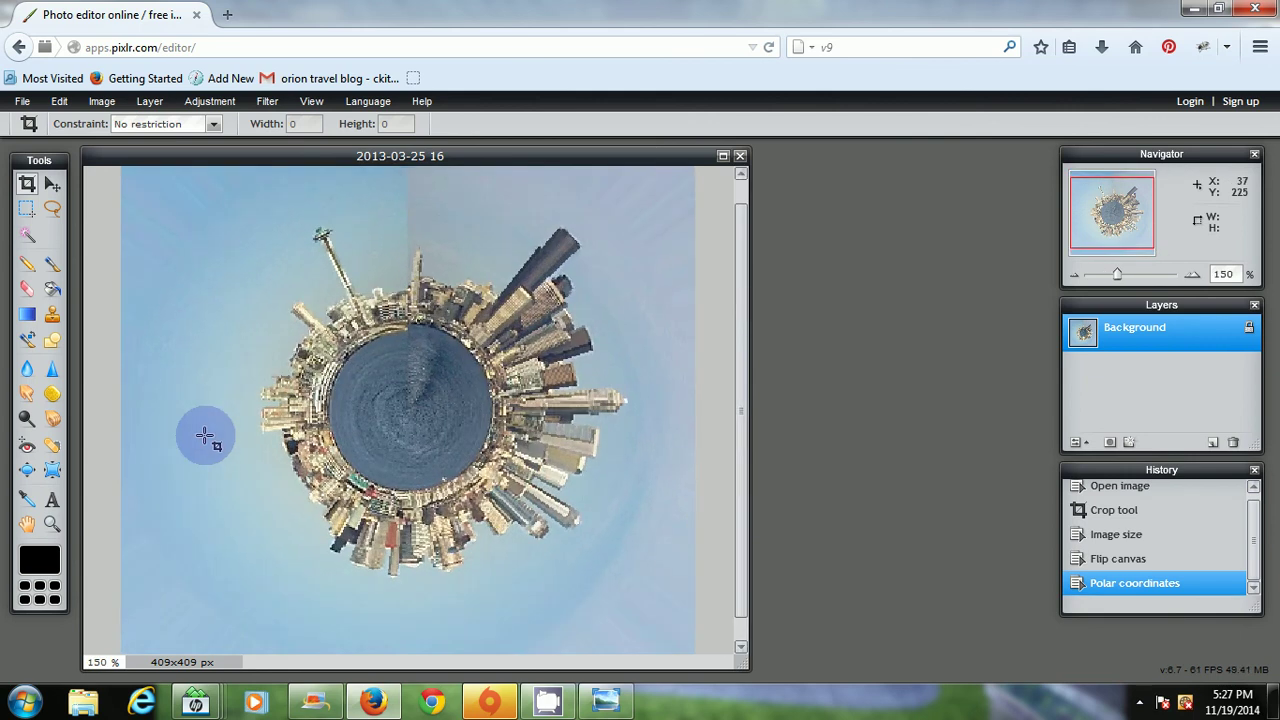
scroll(204, 435, "down", 1)
scroll(203, 432, "up", 2)
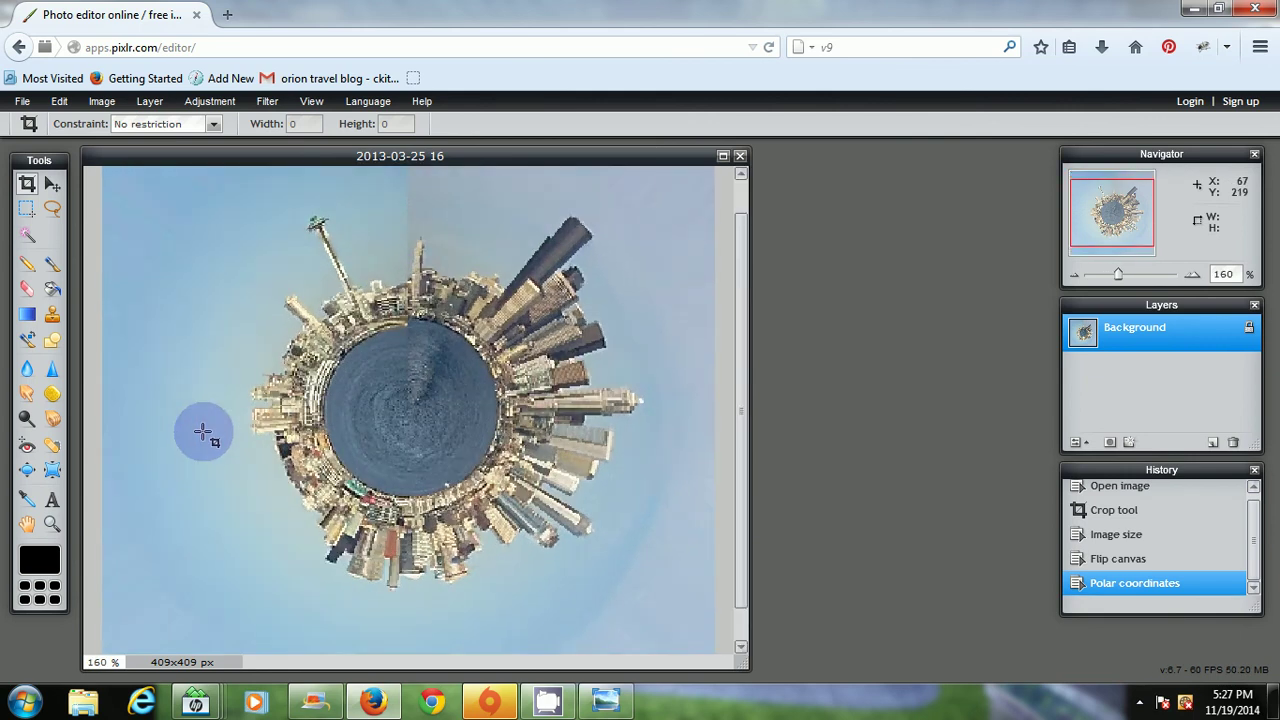
scroll(203, 432, "up", 2)
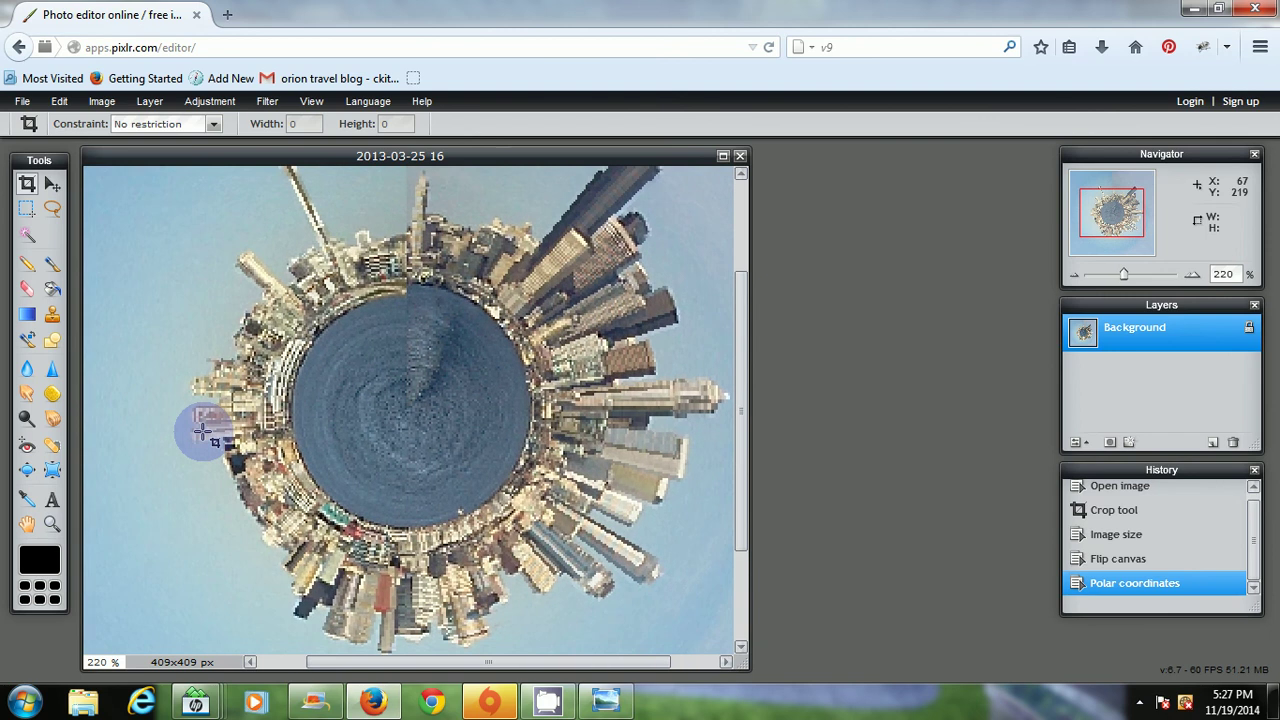
scroll(203, 432, "up", 2)
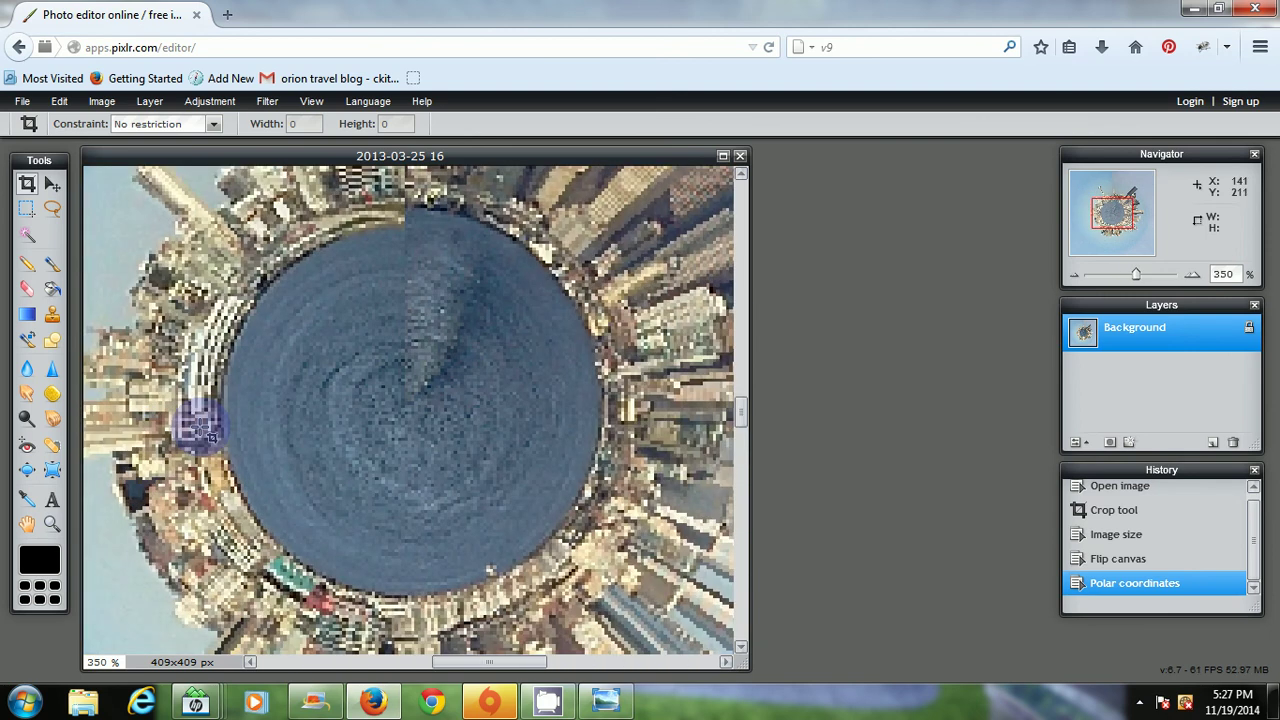
scroll(203, 432, "up", 1)
scroll(199, 428, "down", 3)
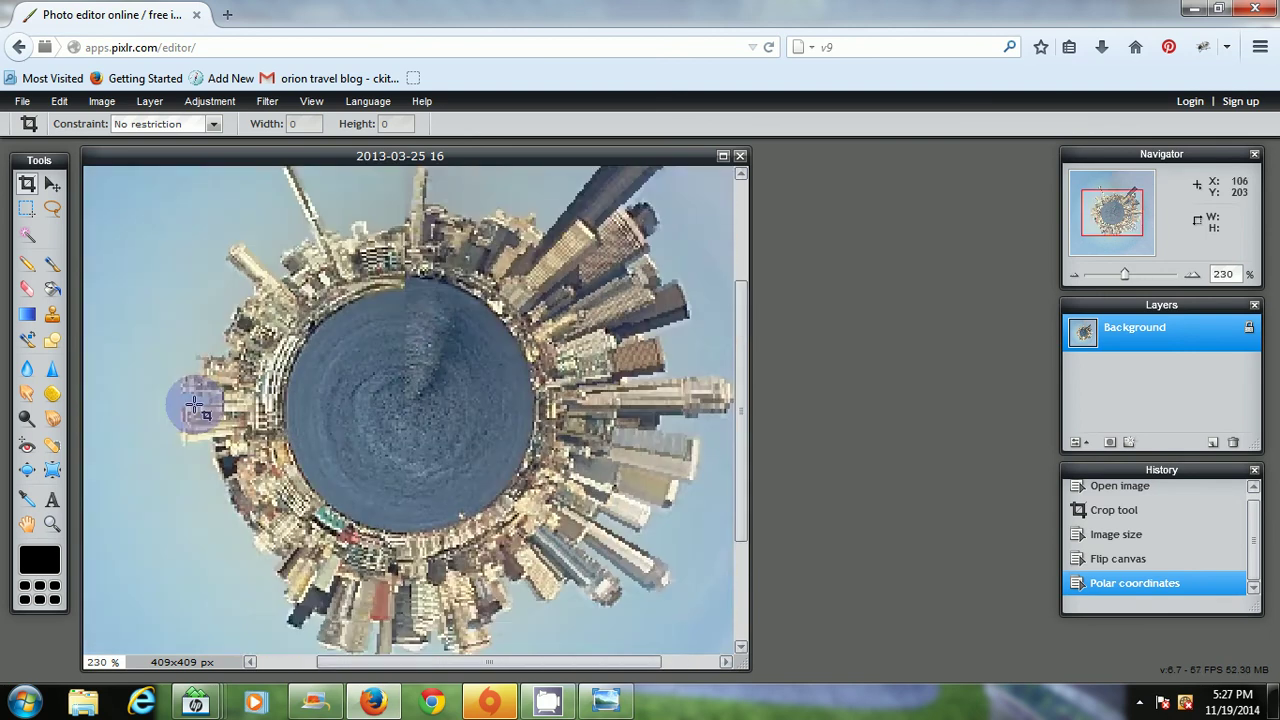
scroll(195, 405, "down", 3)
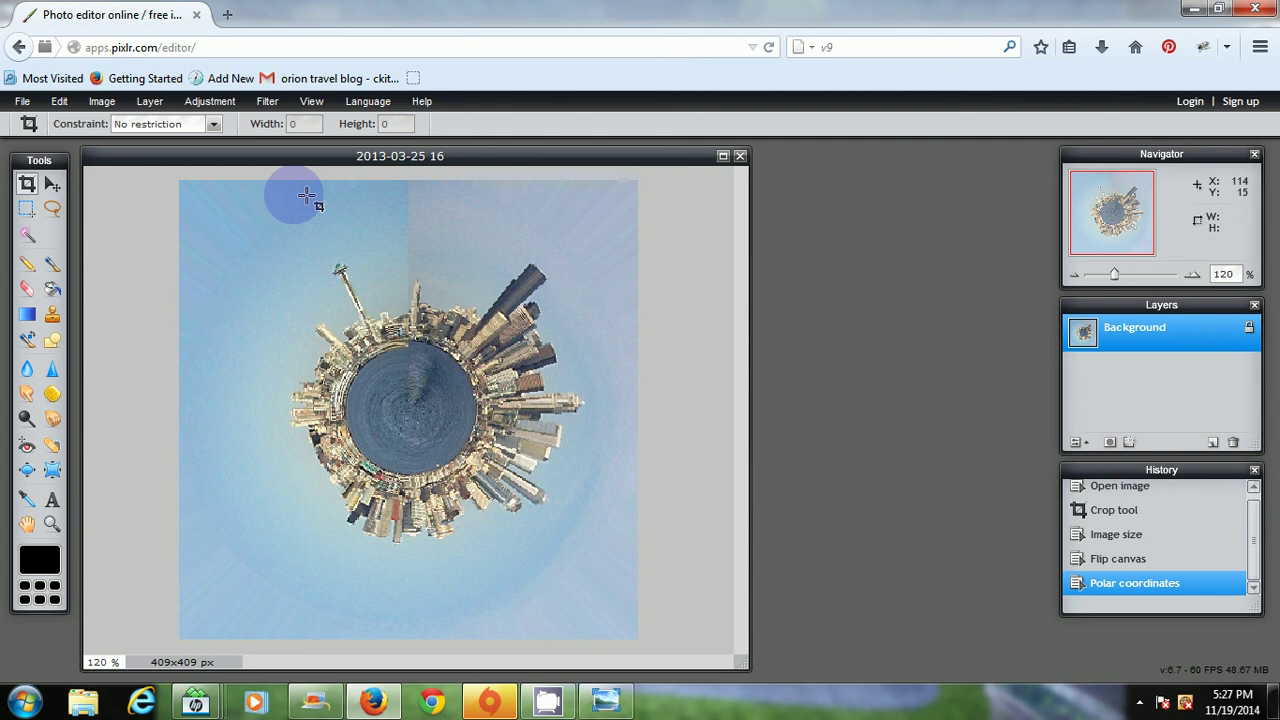
- Set the save name to seattleplanet as a JPEG at quality 100 and confirm
left_click(23, 104)
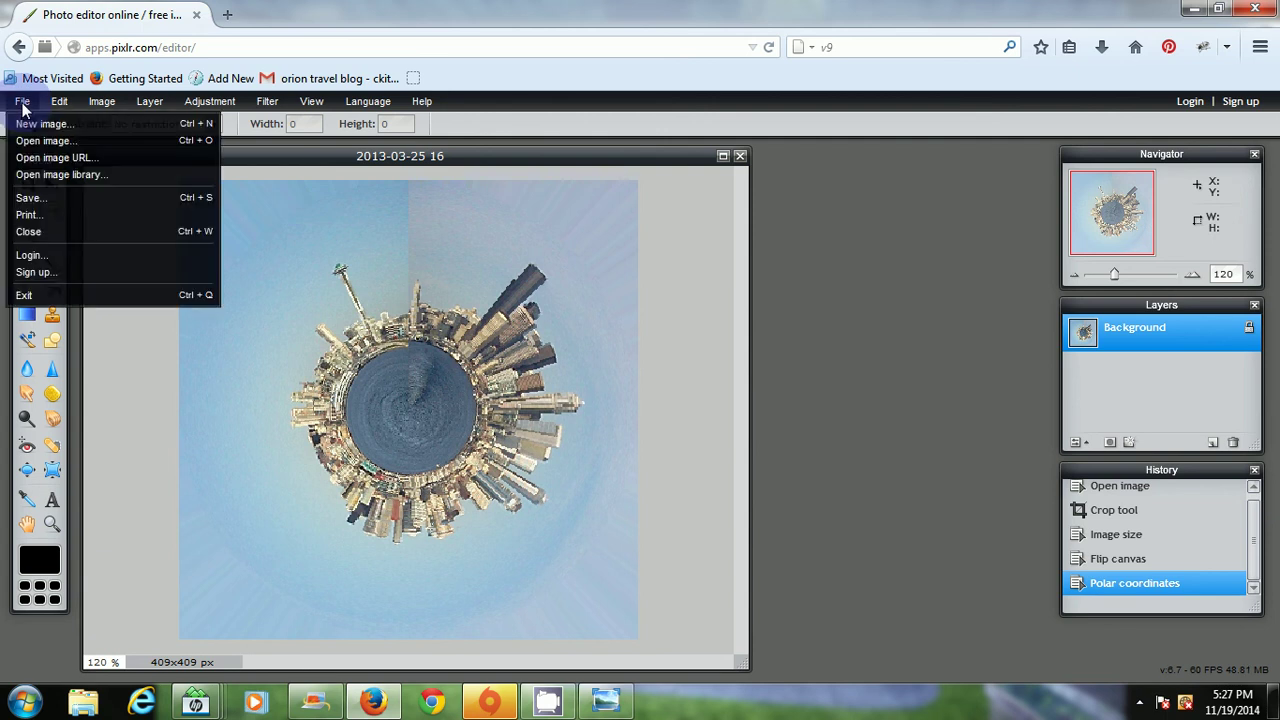
left_click(52, 198)
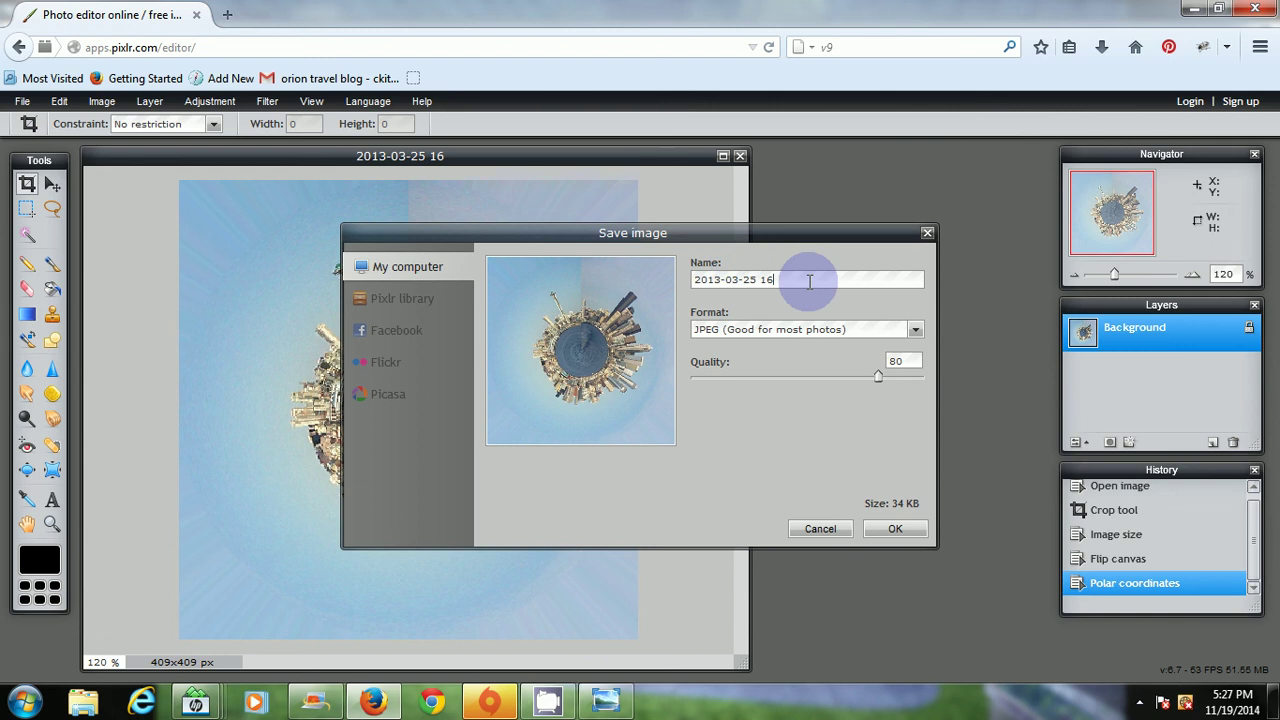
key("BackSpace")
key("BackSpace")
key("BackSpace")
key("BackSpace")
key("BackSpace")
key("BackSpace")
key("BackSpace")
key("BackSpace")
key("BackSpace")
key("BackSpace")
key("BackSpace")
key("BackSpace")
key("BackSpace")
type("seattleplanet")
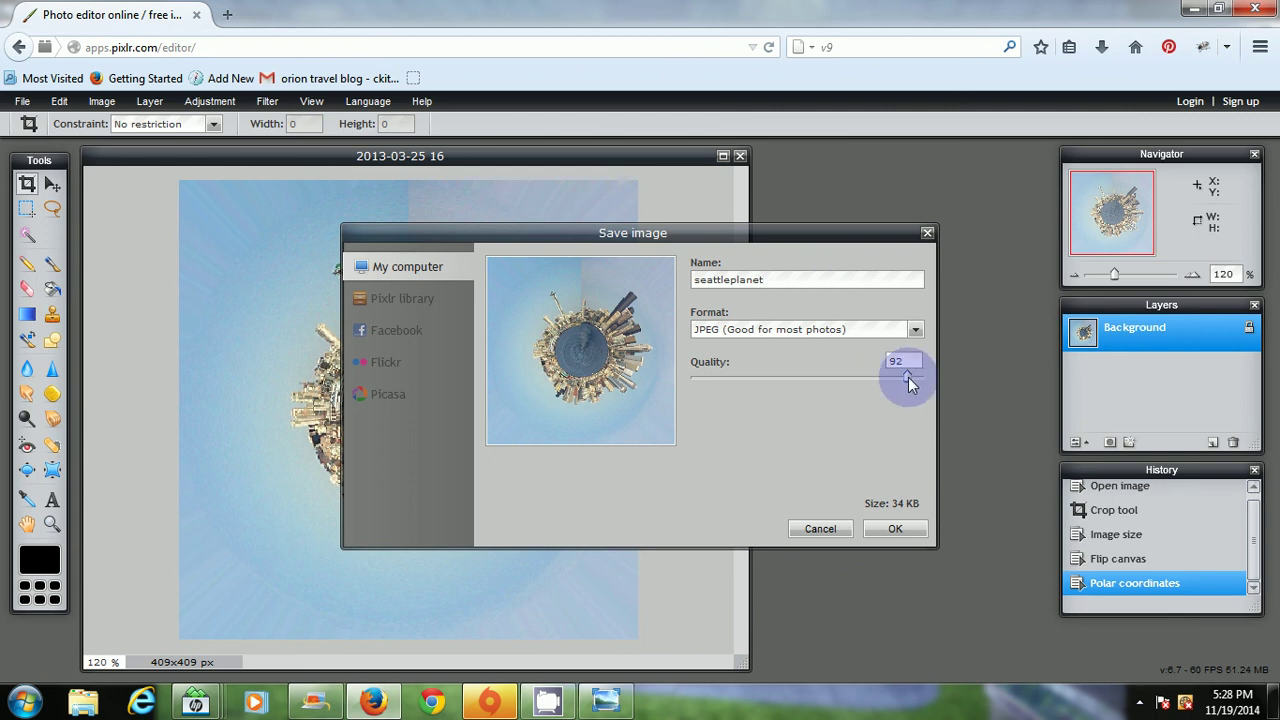
left_click_drag(918, 376, 921, 378)
left_click(892, 538)
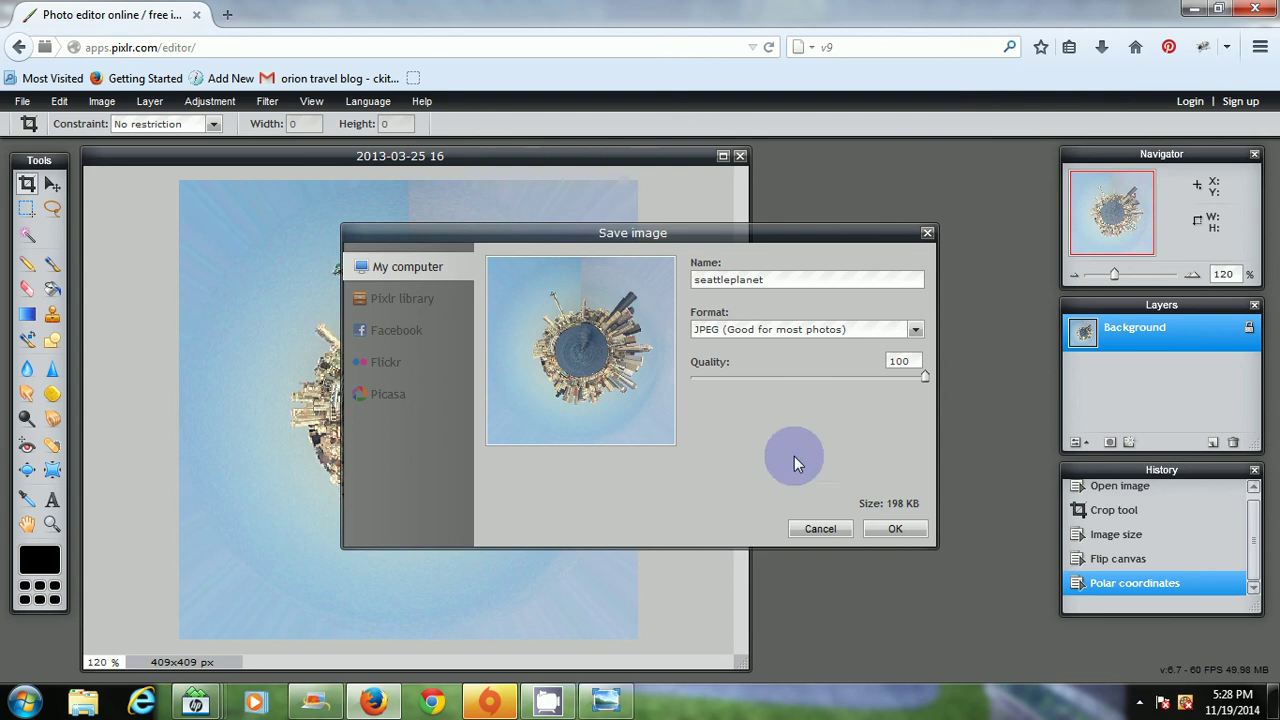
left_click(895, 530)
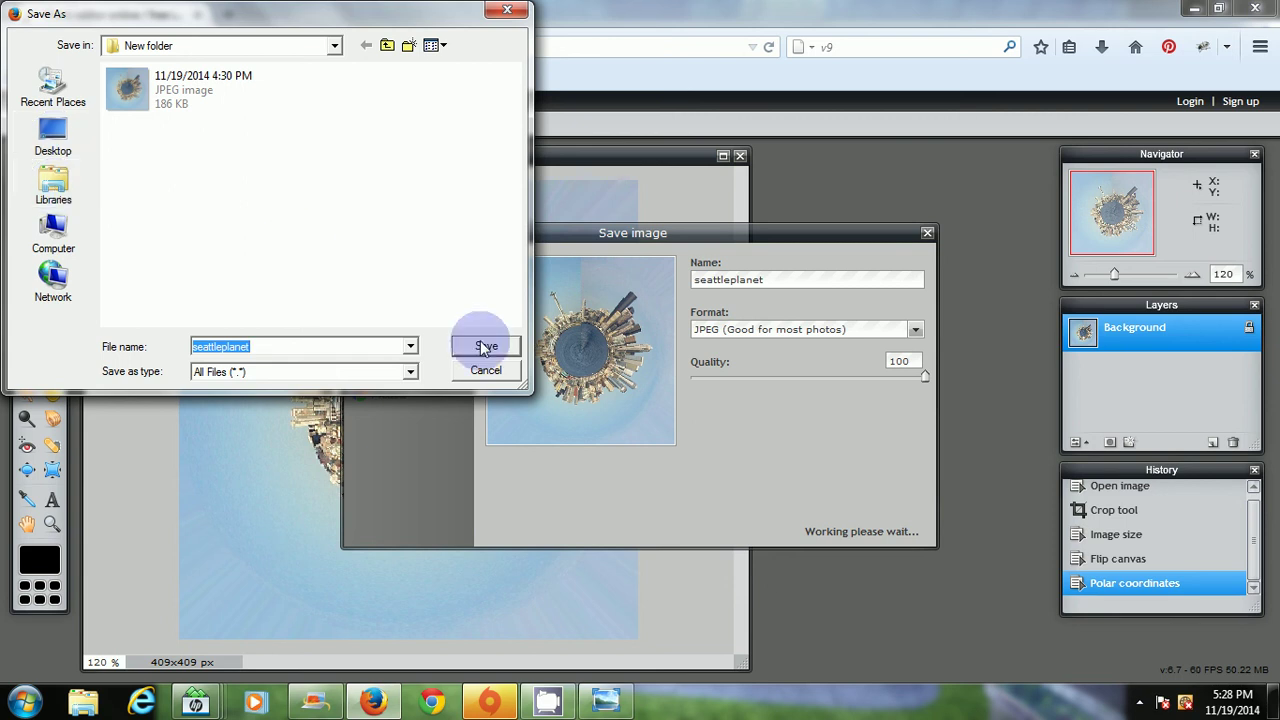
- Switch the save location to Pictures and save seattleplanet into New folder
left_click(334, 46)
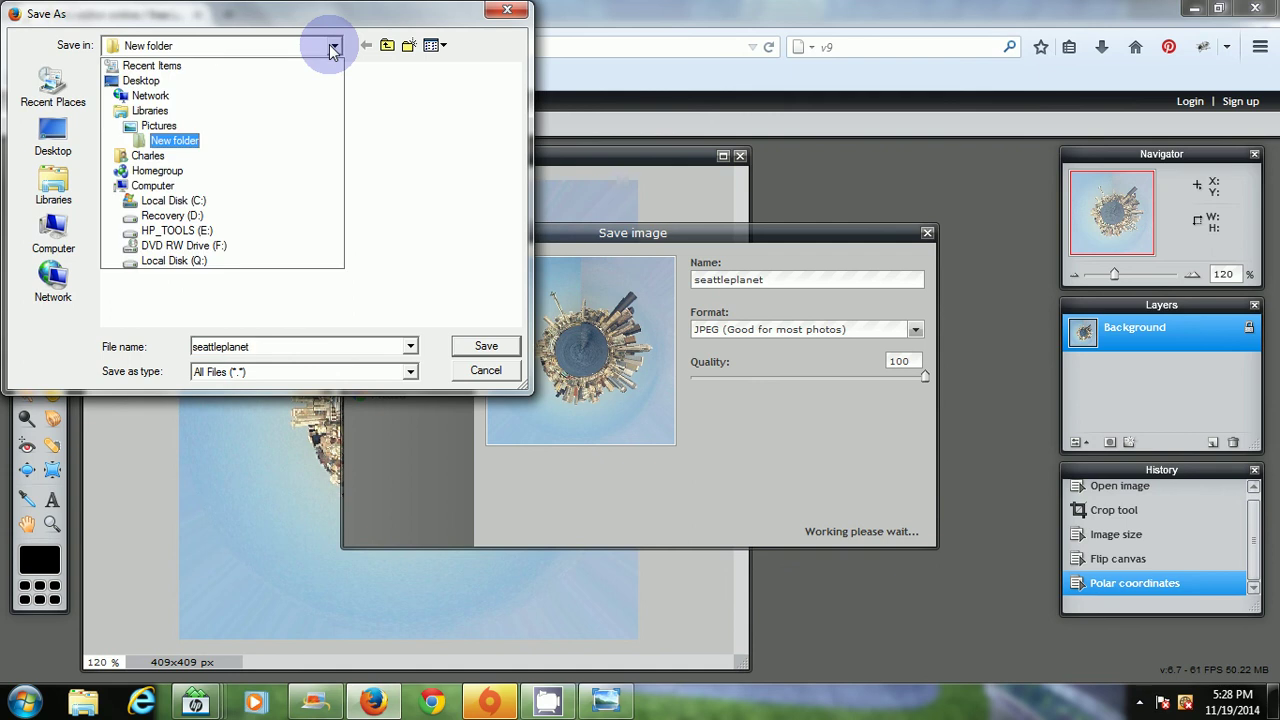
left_click(130, 127)
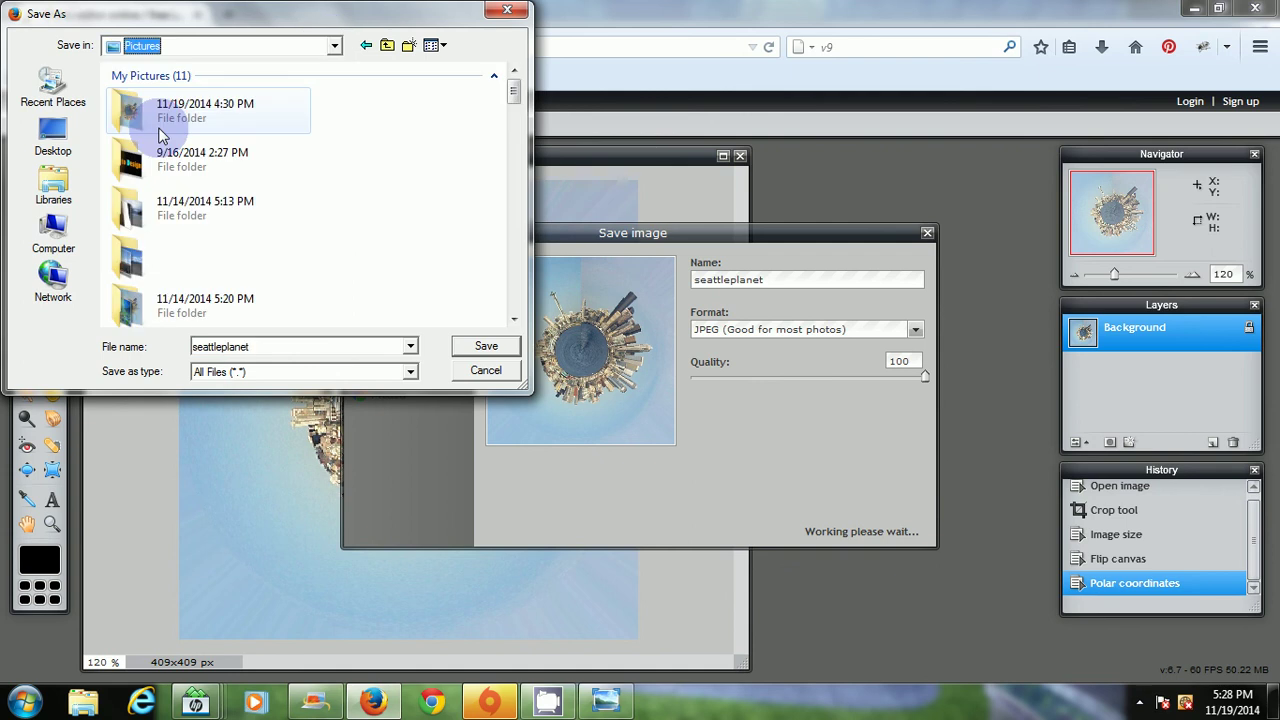
left_click(514, 96)
left_click_drag(514, 96, 491, 71)
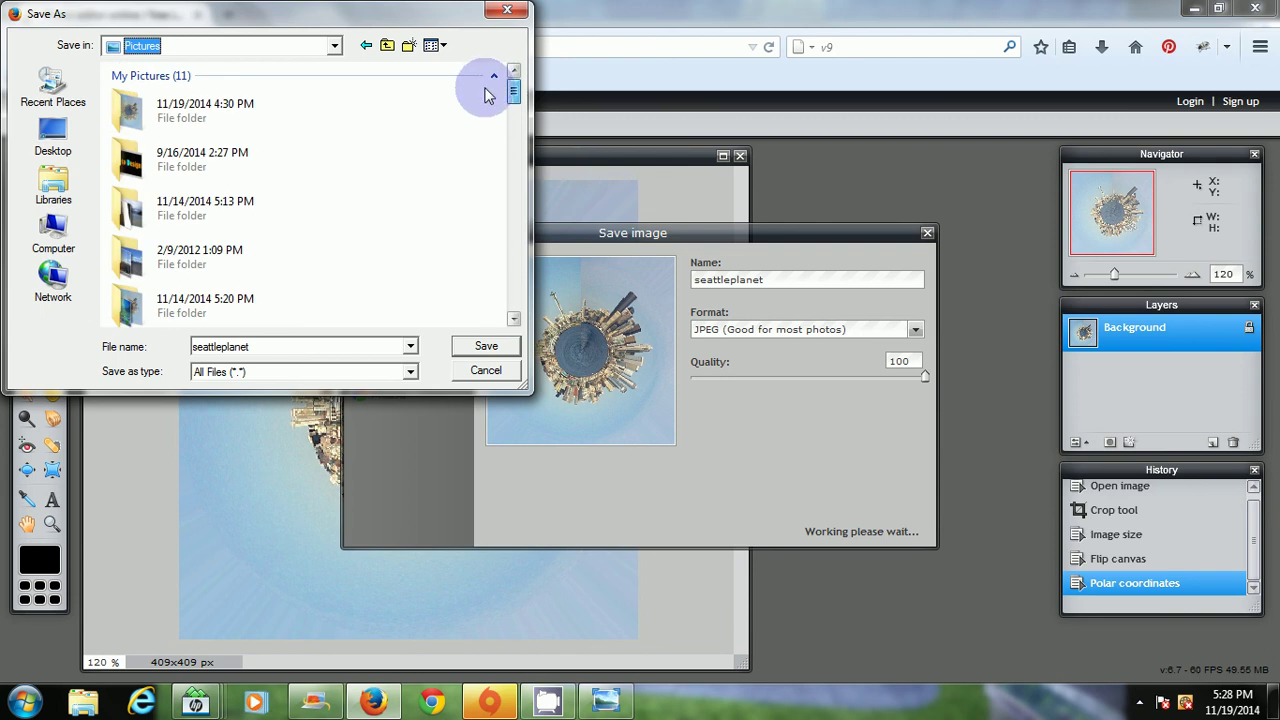
left_click(438, 48)
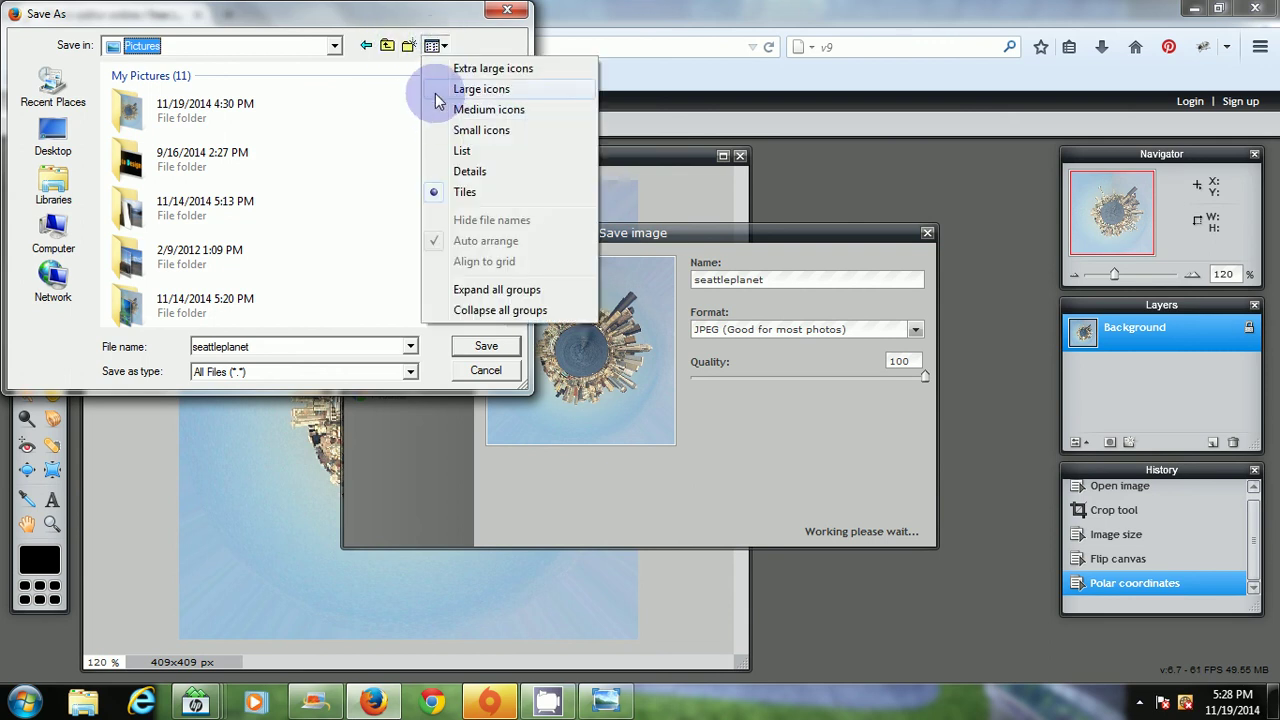
left_click(333, 215)
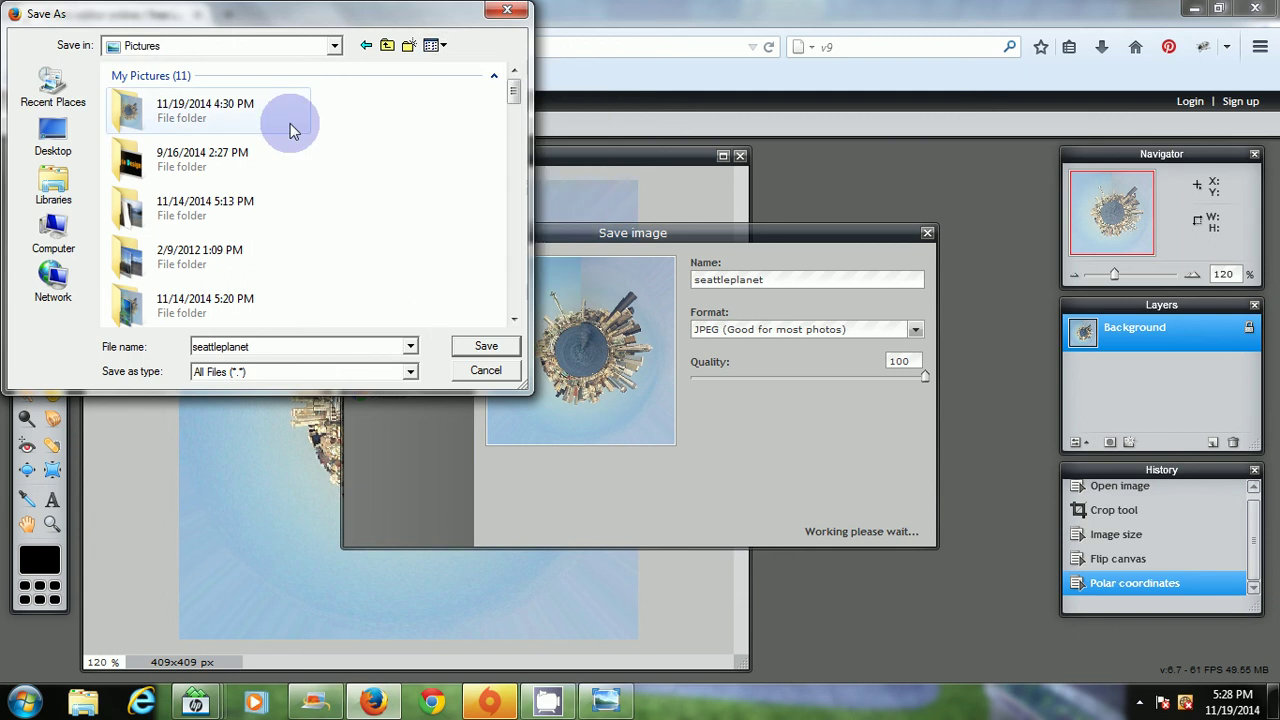
left_click(484, 372)
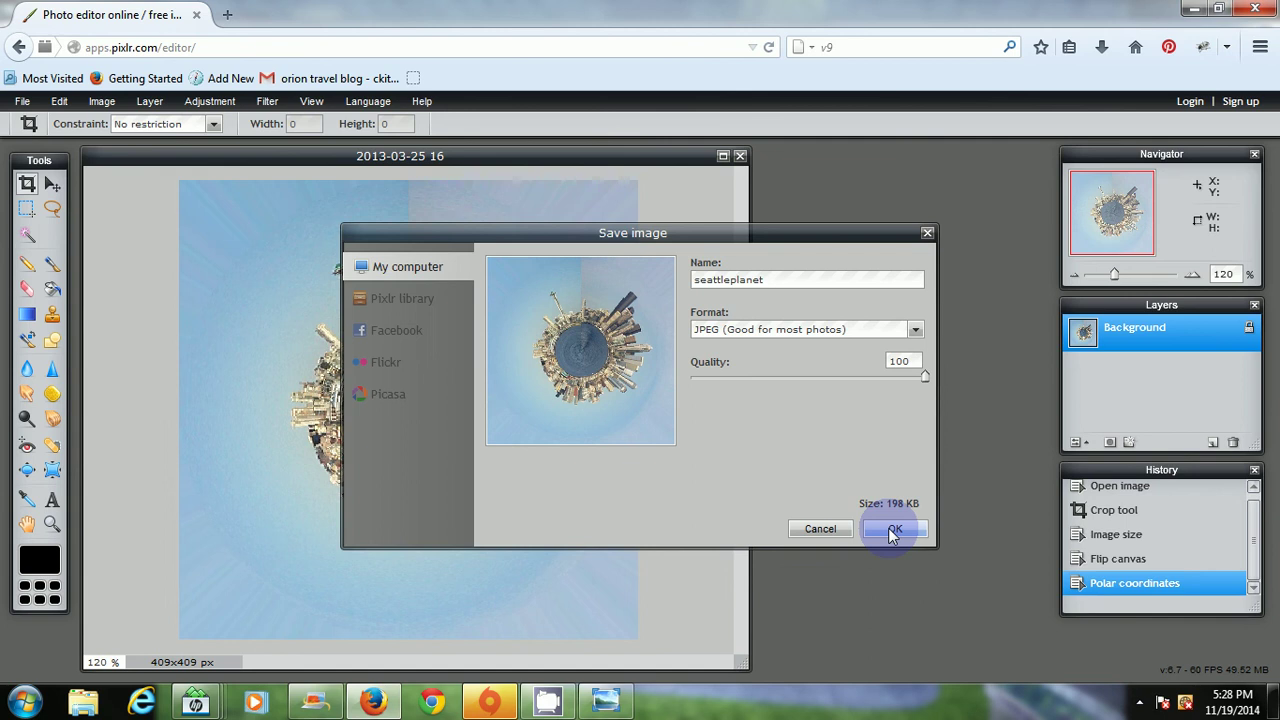
left_click(894, 530)
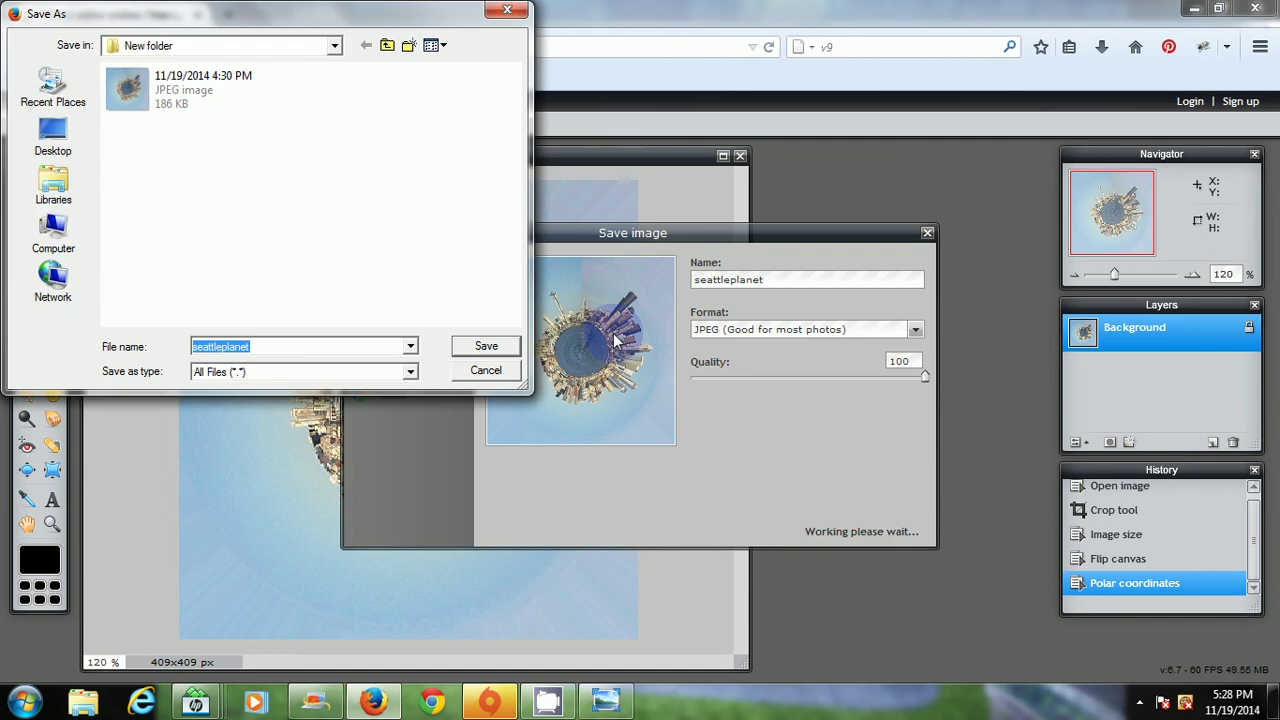
left_click(487, 349)
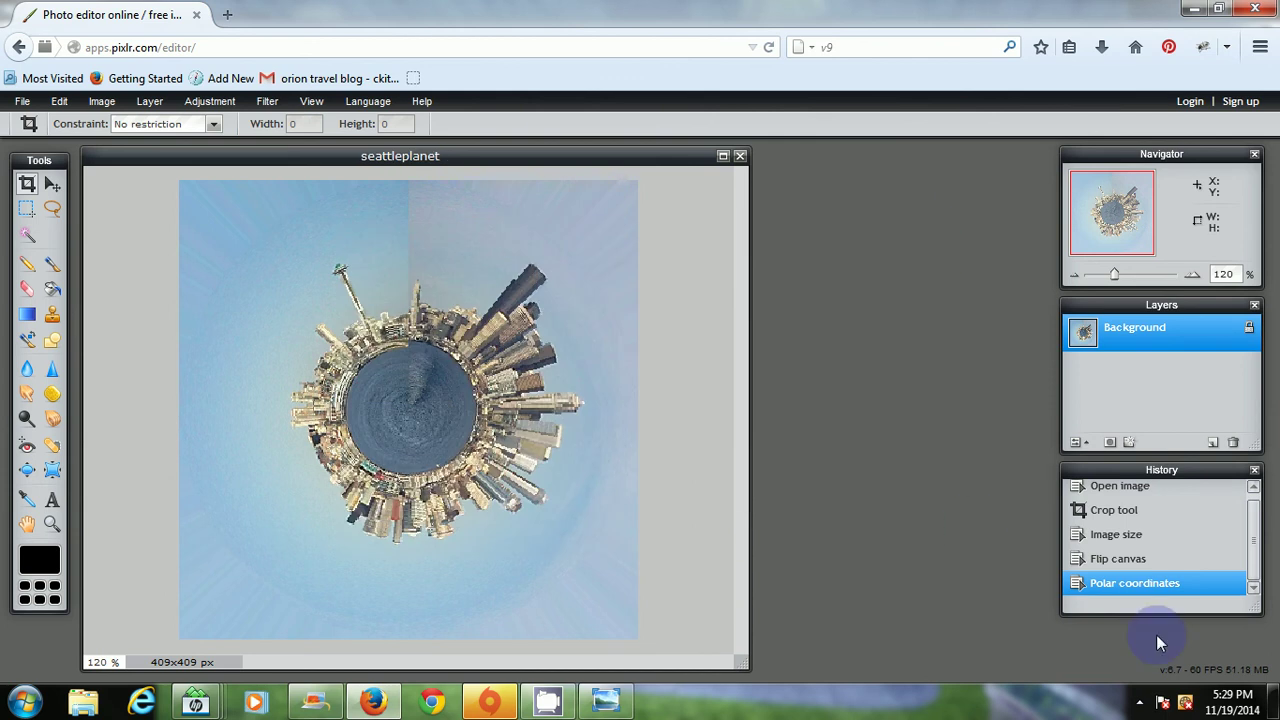
- Click in the Pixlr Editor window once the seattleplanet save completes
left_click(1140, 703)
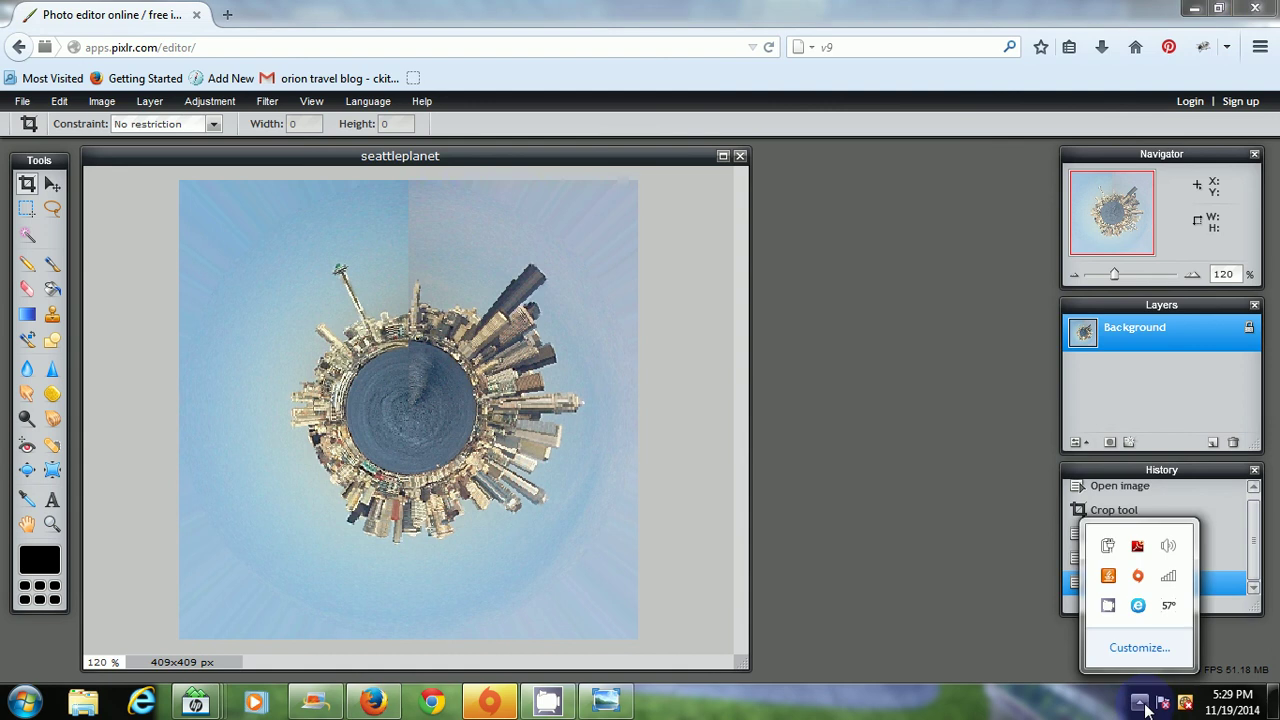
left_click(1108, 607)
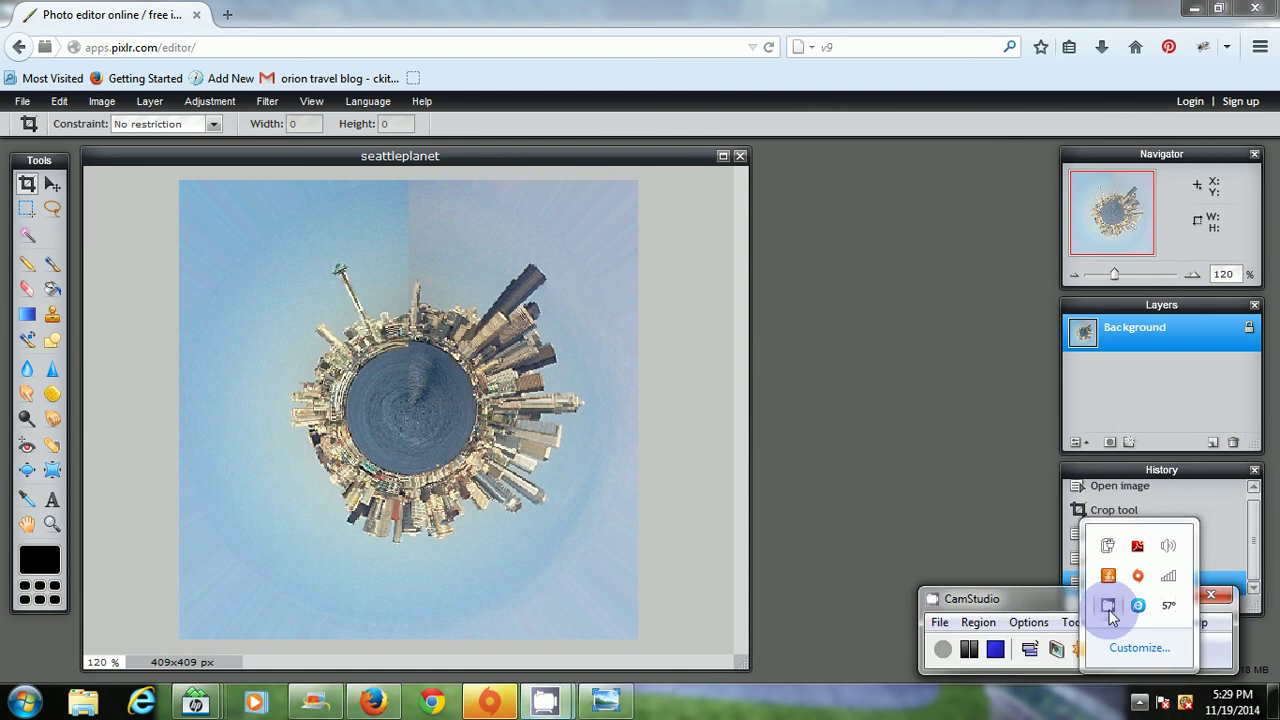
left_click(997, 652)
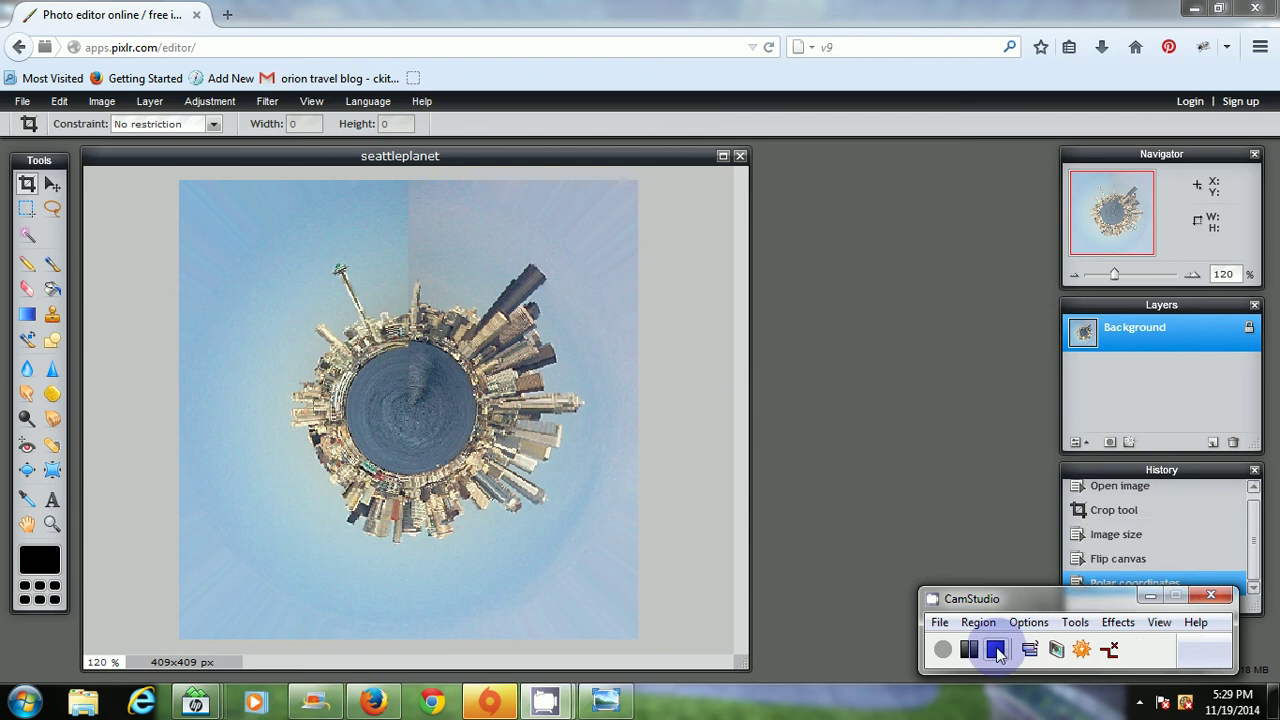